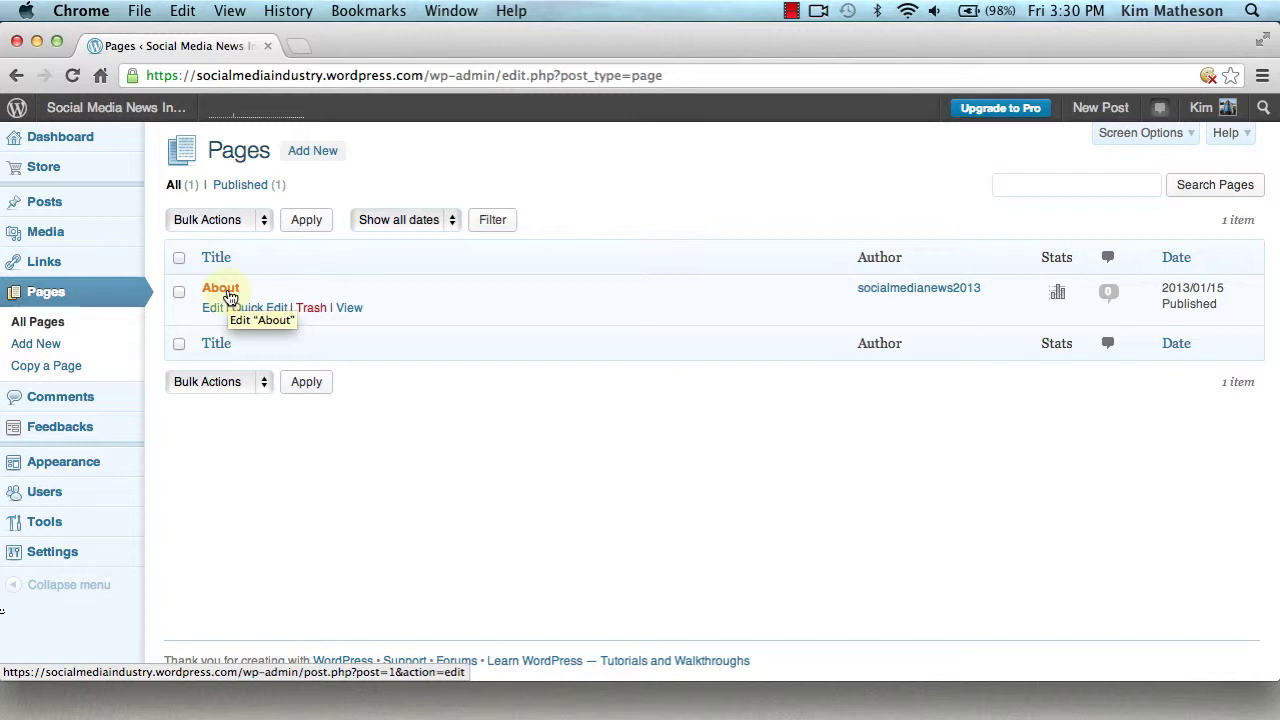
# Step: Open the About page in the editor and place the caret in its sample body text
pyautogui.click(213, 309)
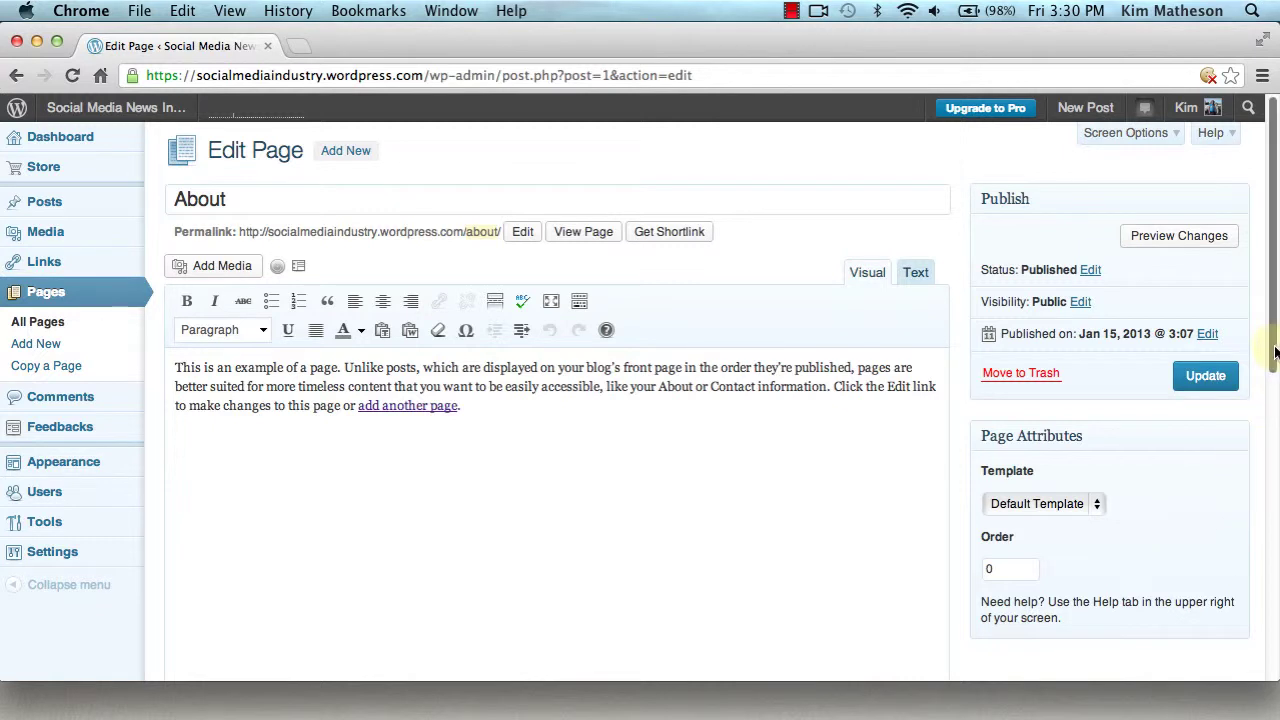
pyautogui.moveTo(1266, 366); pyautogui.dragTo(1228, 628)
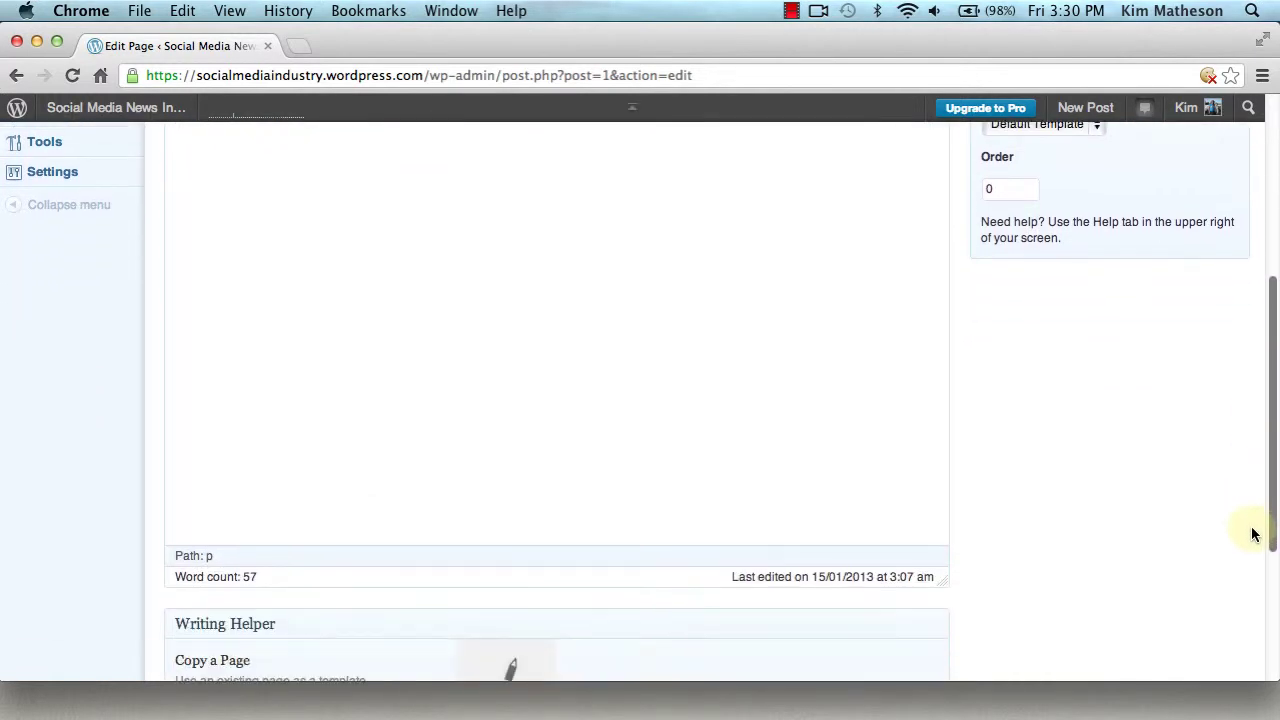
pyautogui.scroll(-1, 1228, 628)
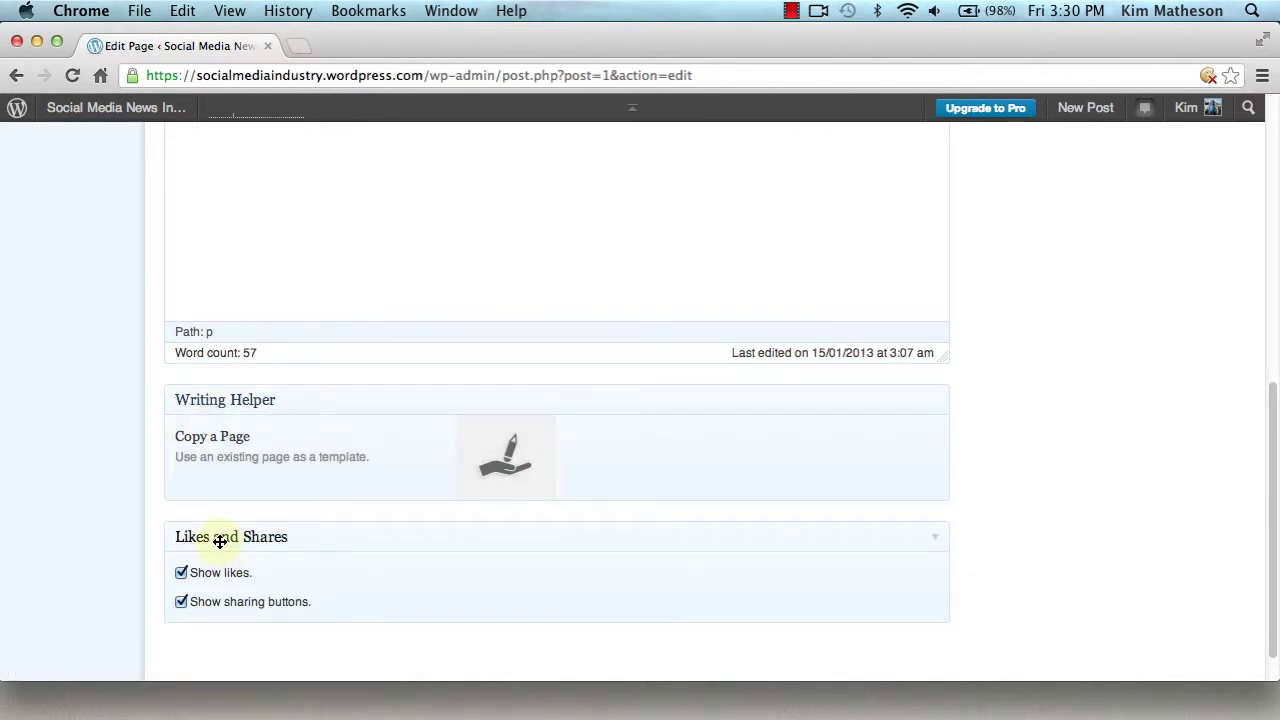
pyautogui.moveTo(1272, 524); pyautogui.dragTo(1277, 255)
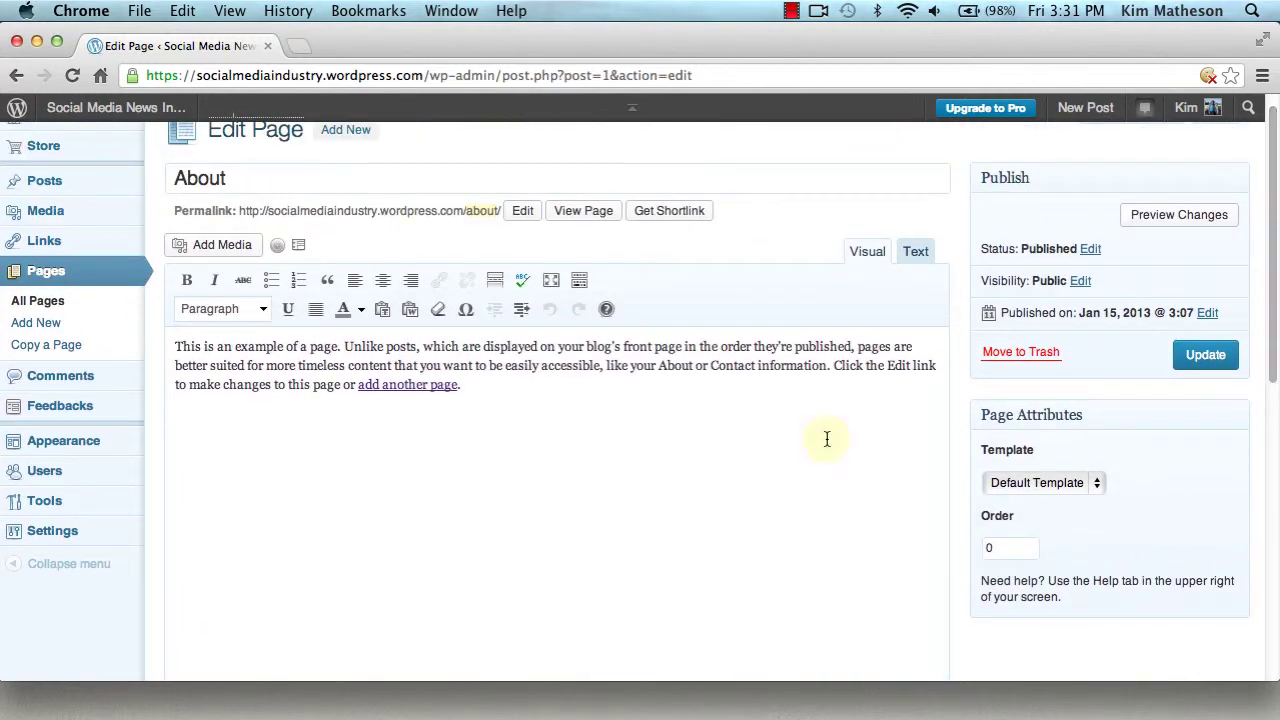
pyautogui.click(441, 450)
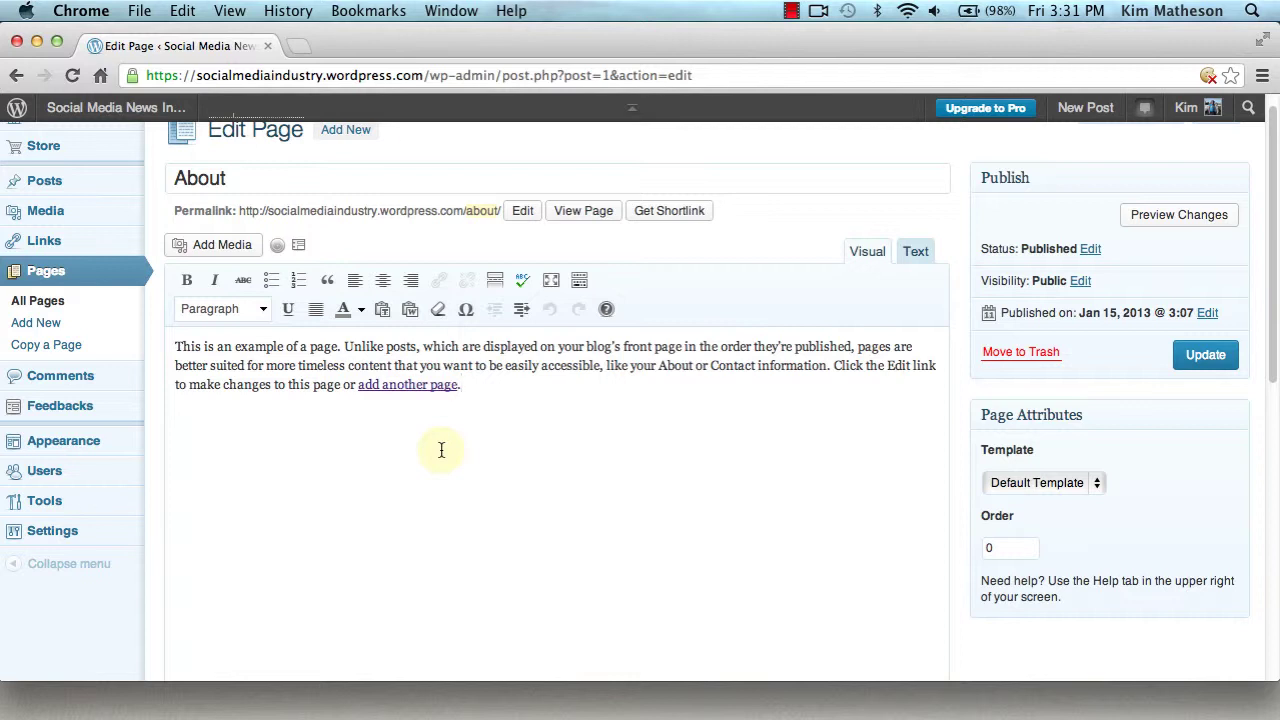
# Step: Retitle the page 'About Us', delete the sample paragraph, and switch to the Word draft
pyautogui.click(258, 180)
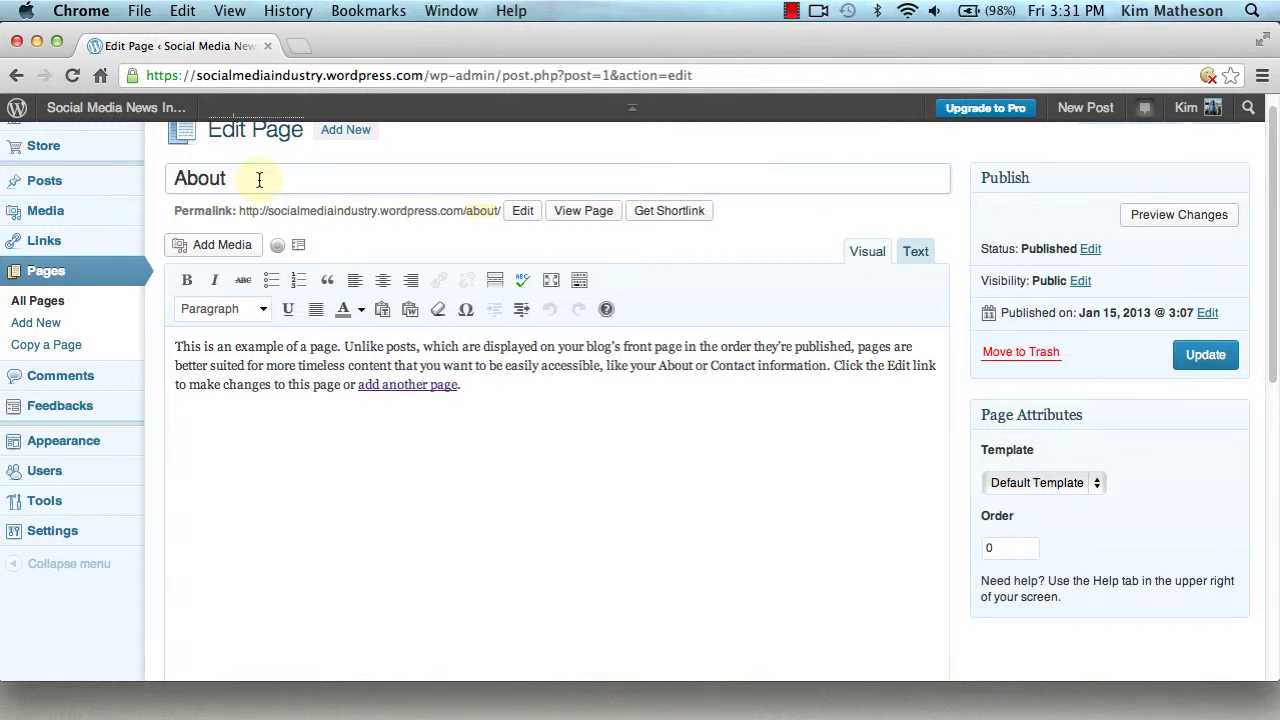
pyautogui.write(' U')
pyautogui.write('s')
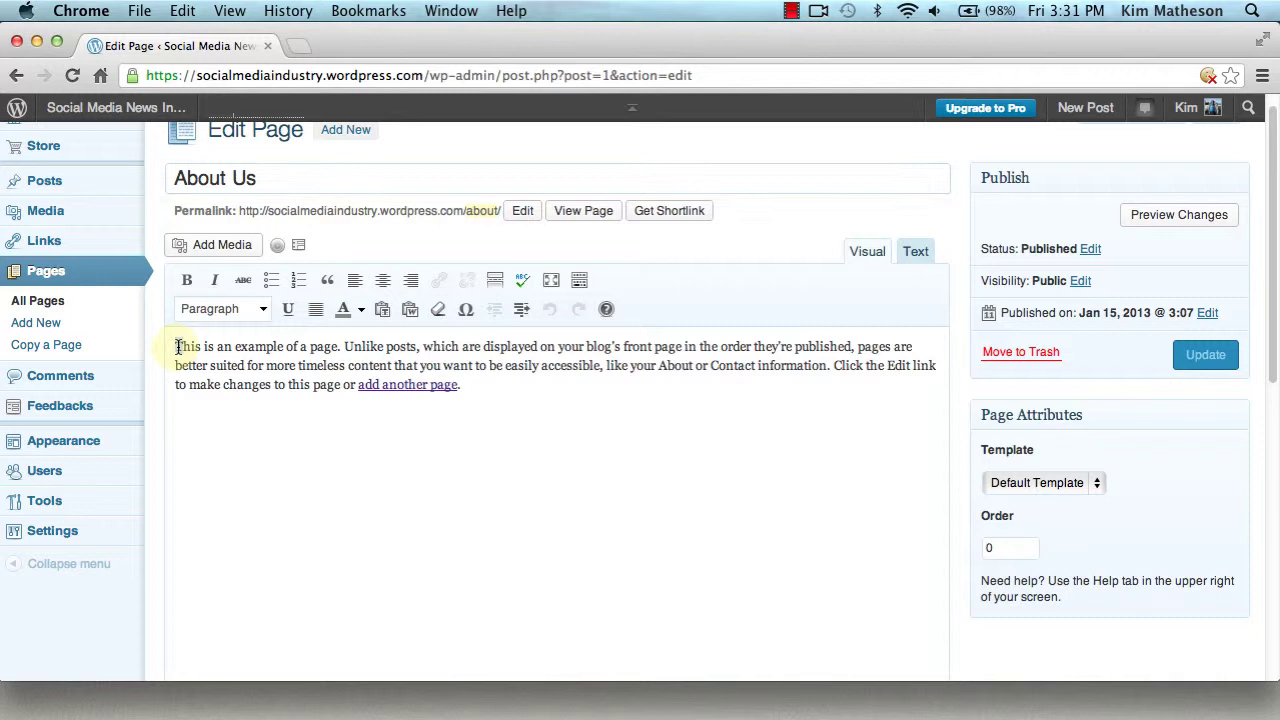
pyautogui.moveTo(175, 347); pyautogui.dragTo(530, 412)
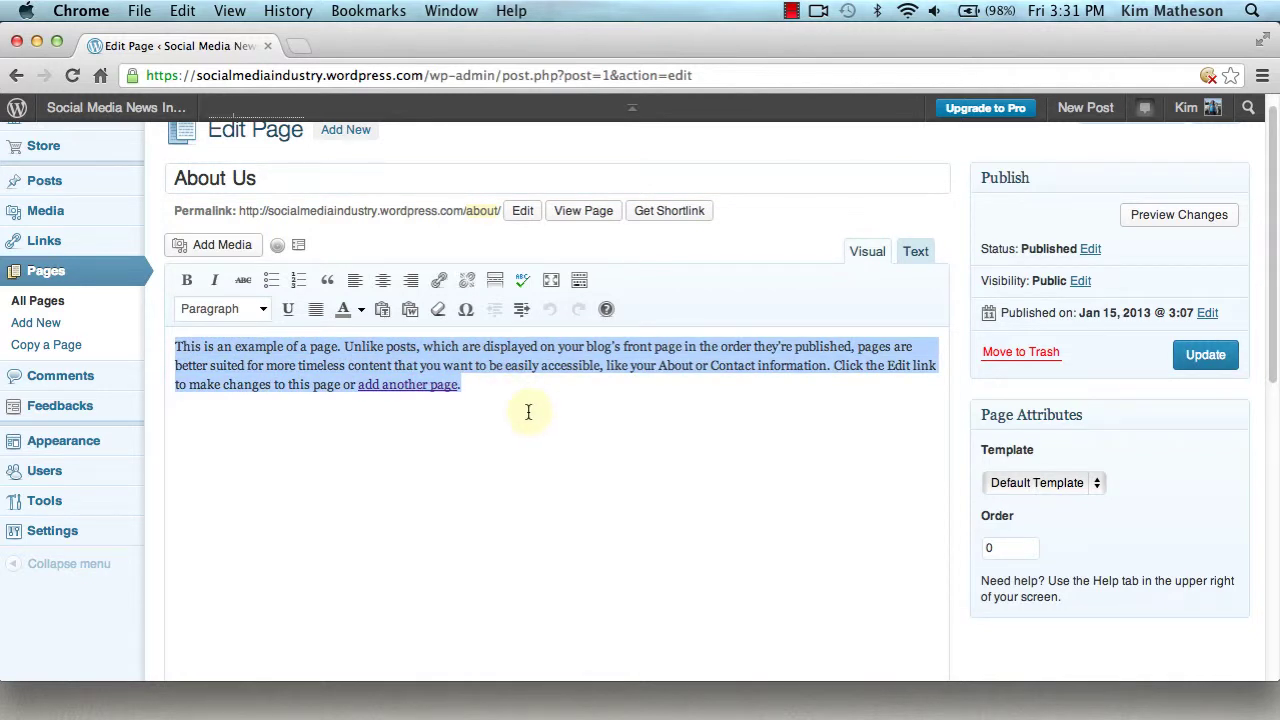
pyautogui.press('BackSpace')
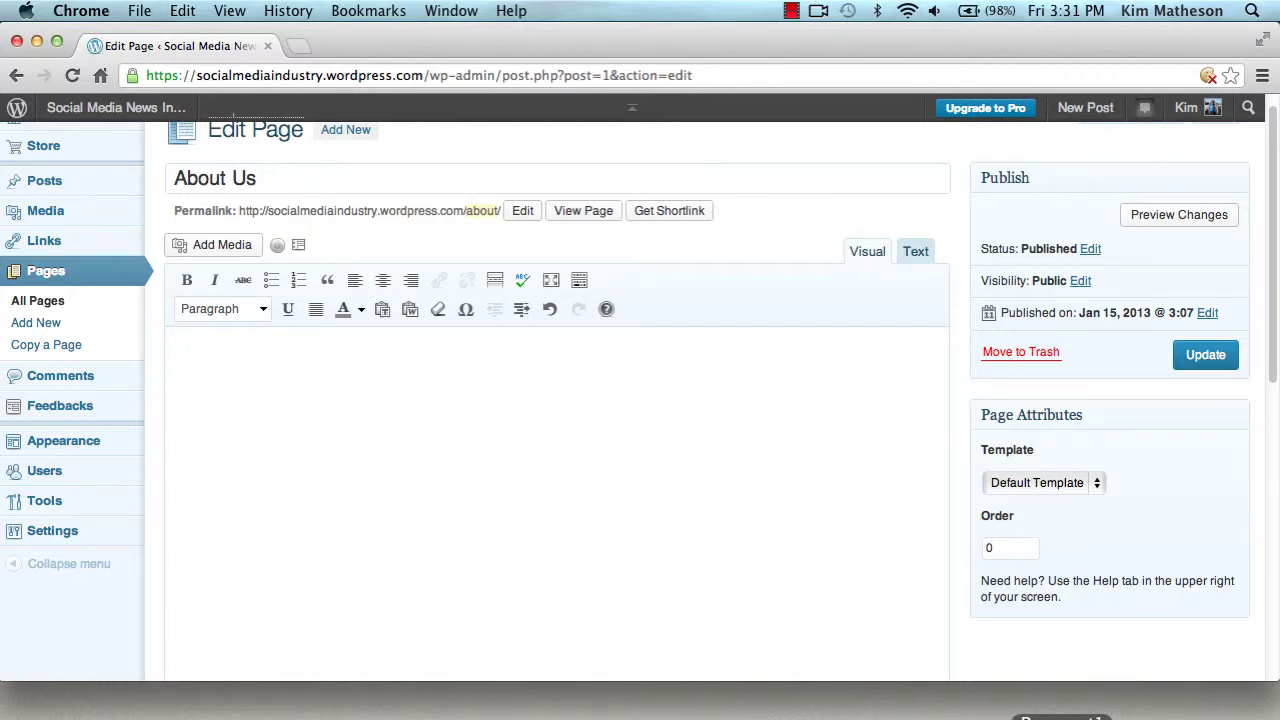
pyautogui.click(1085, 706)
# Step: Copy the whole About Us draft text from 'The' to the end, then minimise Word
pyautogui.scroll(-1, 739, 310)
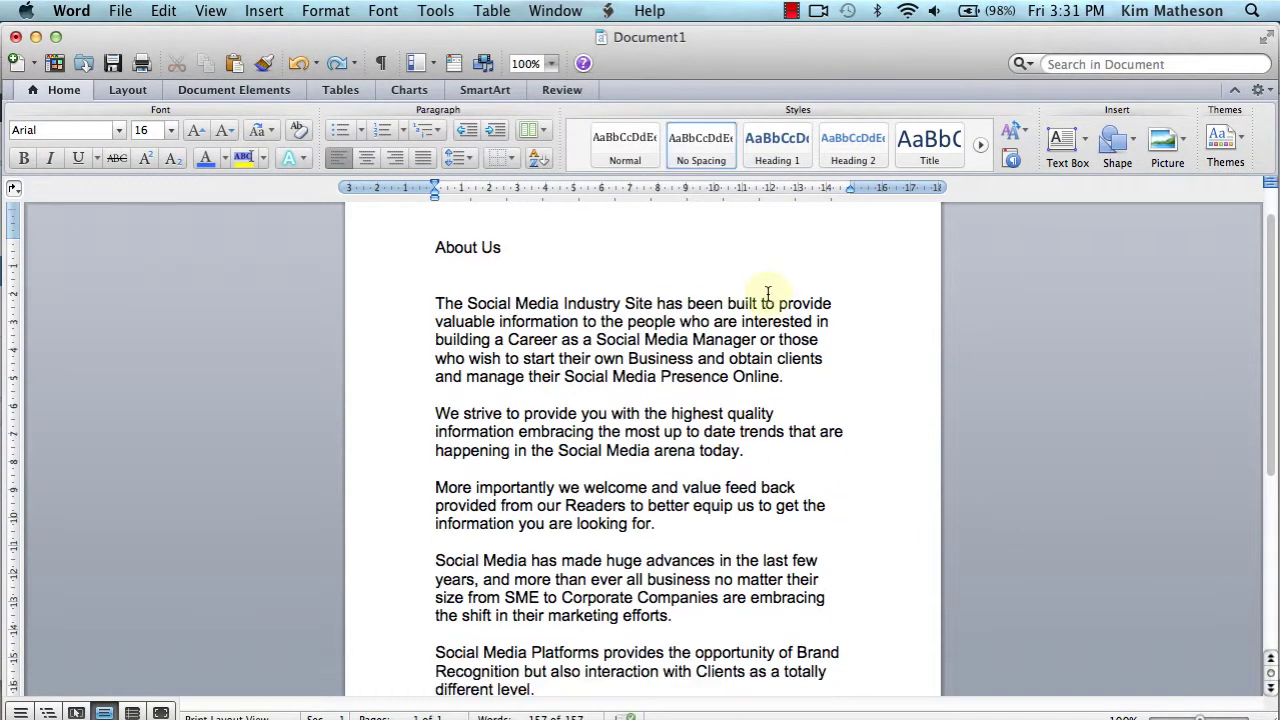
pyautogui.click(433, 302)
pyautogui.moveTo(433, 302); pyautogui.dragTo(779, 575)
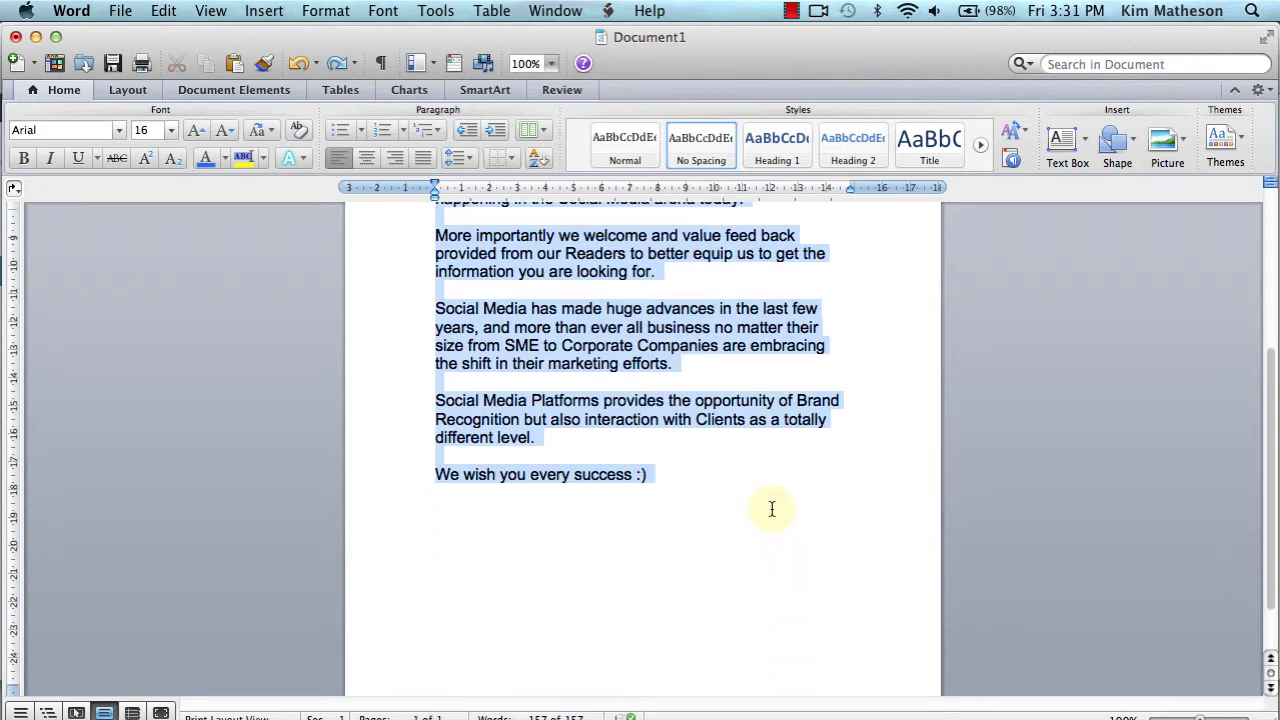
pyautogui.rightClick(593, 357)
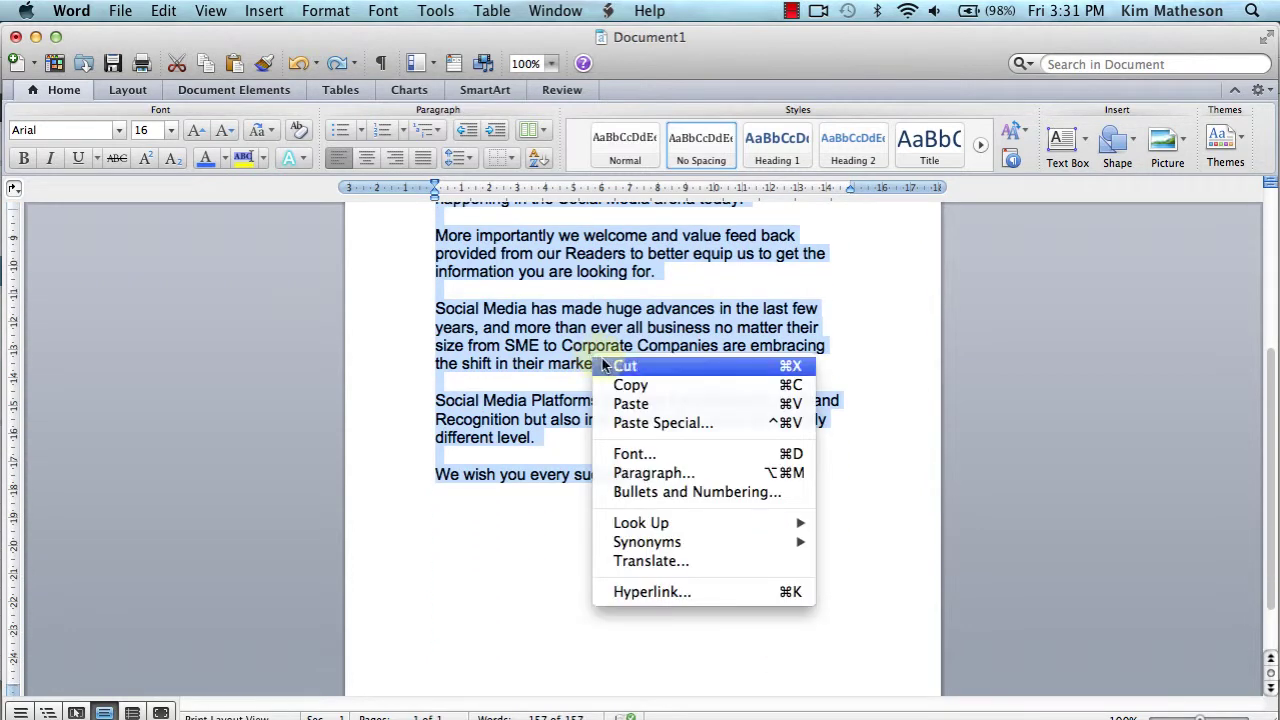
pyautogui.click(630, 385)
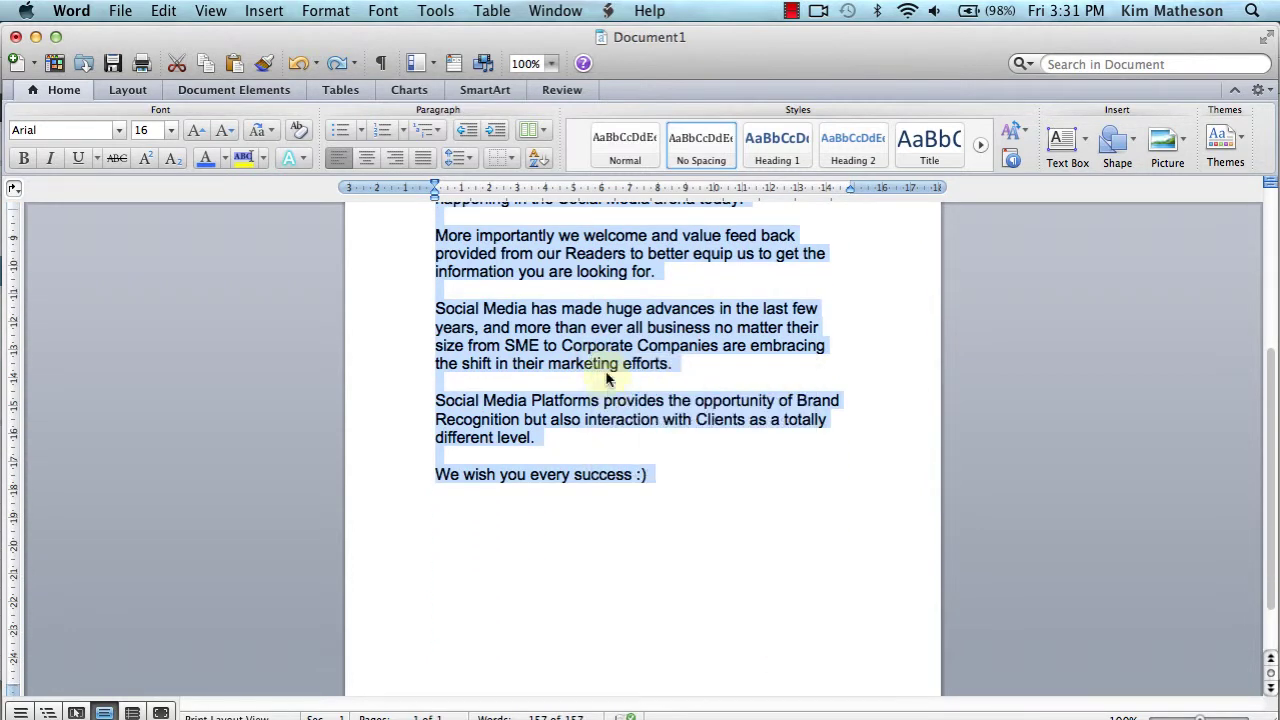
pyautogui.click(36, 37)
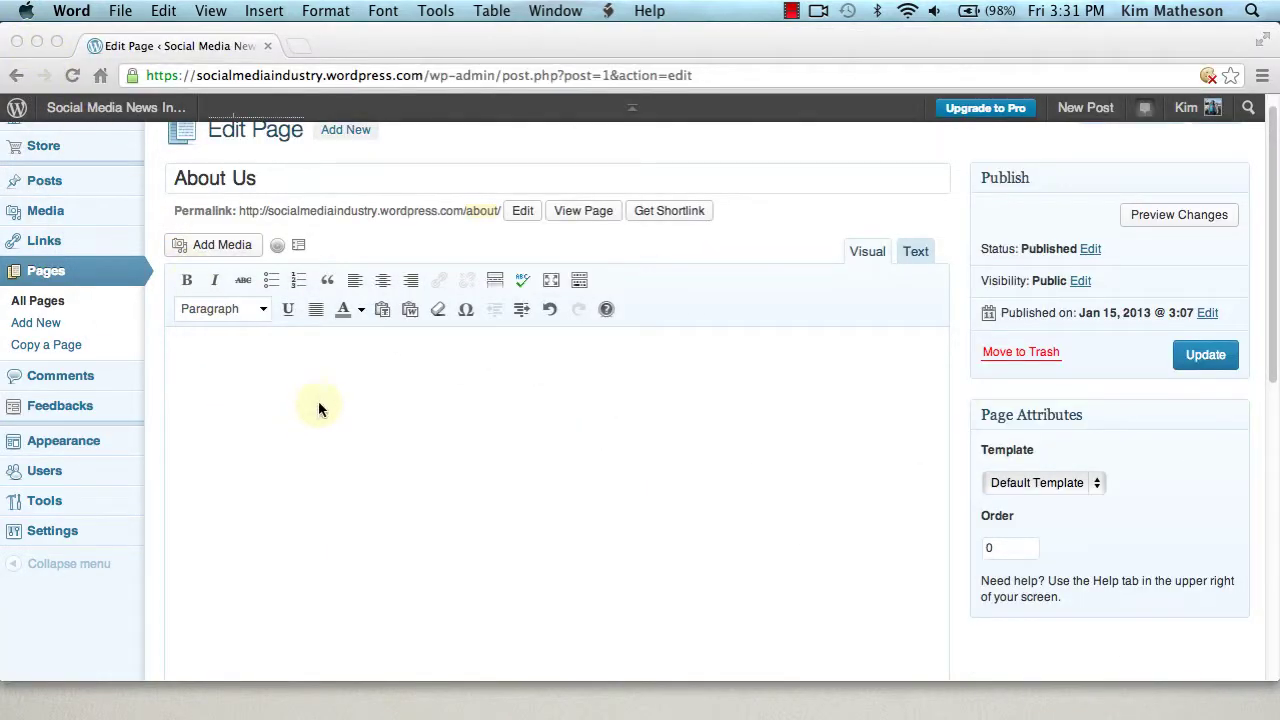
# Step: Paste the copied About Us text into the page body with Paste as Plain Text
pyautogui.click(384, 310)
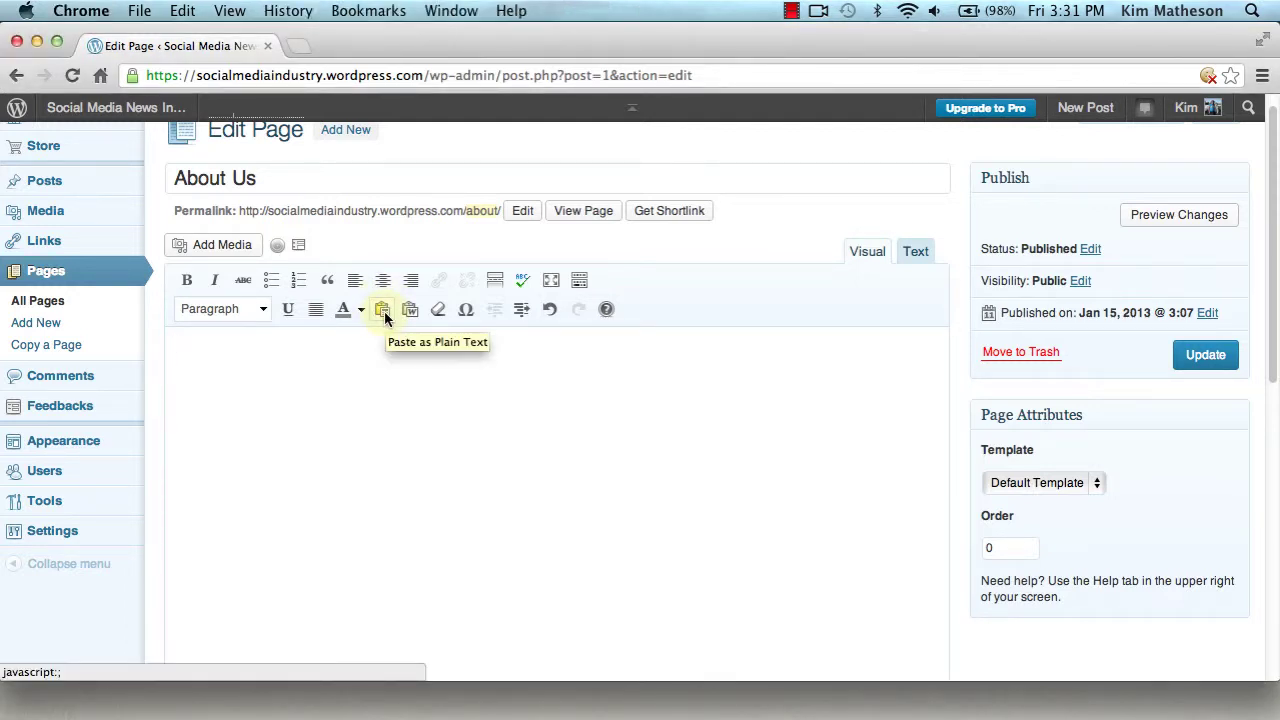
pyautogui.click(384, 311)
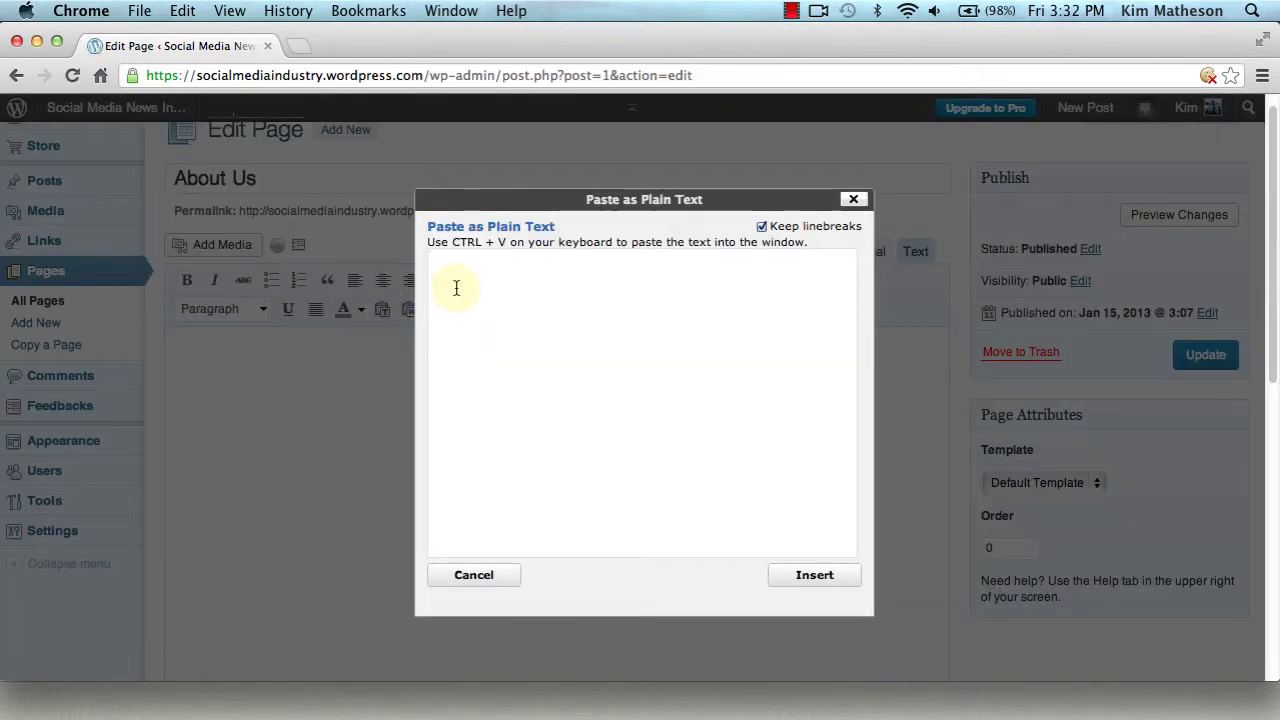
pyautogui.rightClick(455, 287)
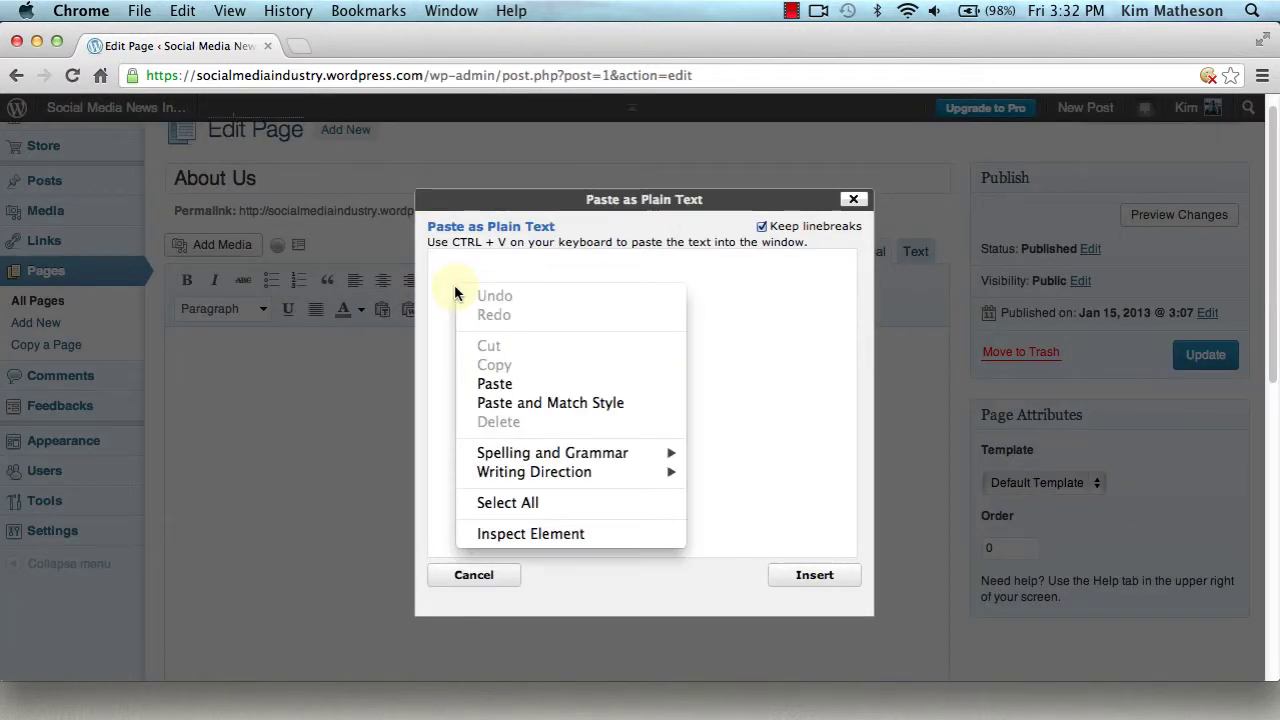
pyautogui.click(496, 390)
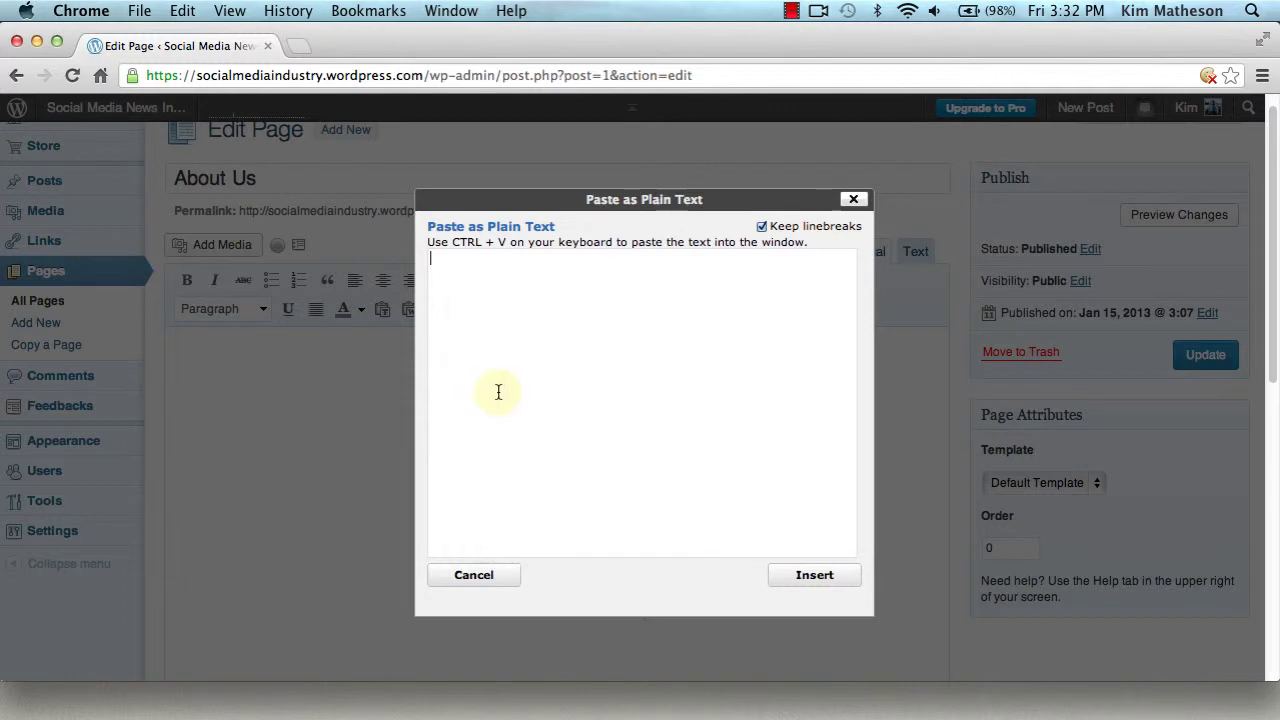
pyautogui.click(812, 576)
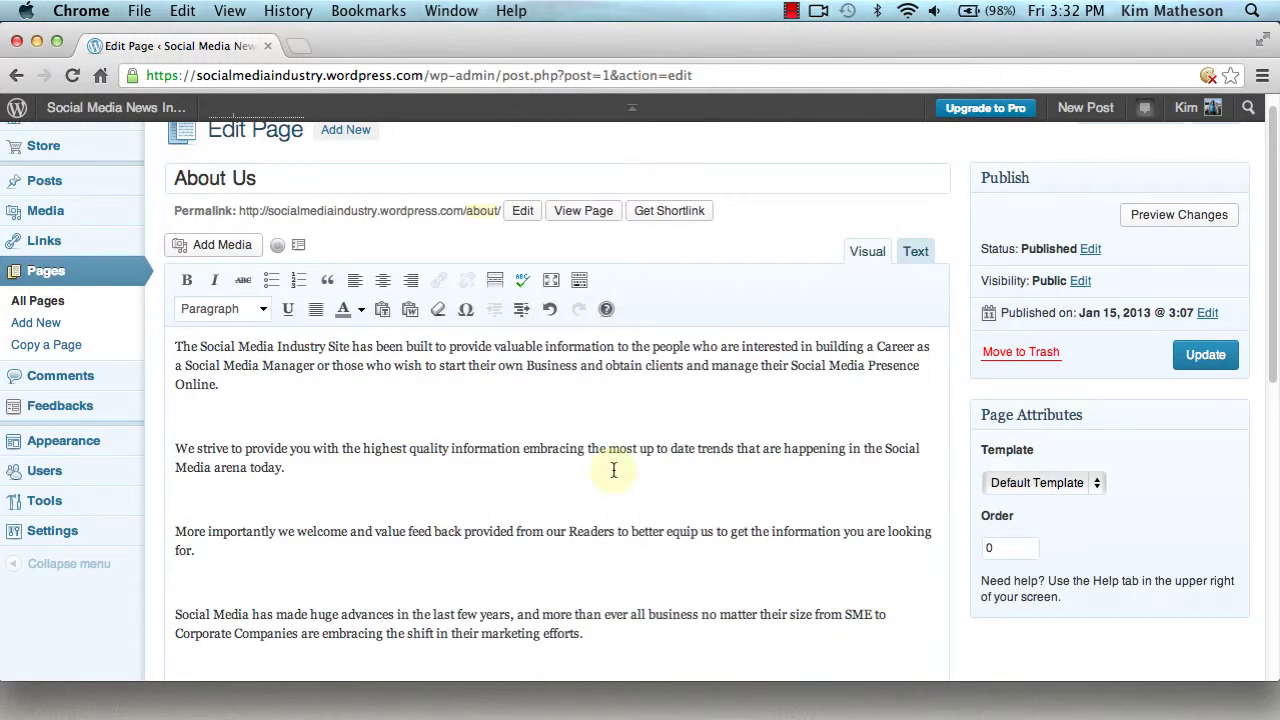
# Step: Remove the blank lines after 'Online.', 'today.', 'for.', 'efforts.' and 'level.'
pyautogui.click(200, 415)
pyautogui.press('BackSpace')
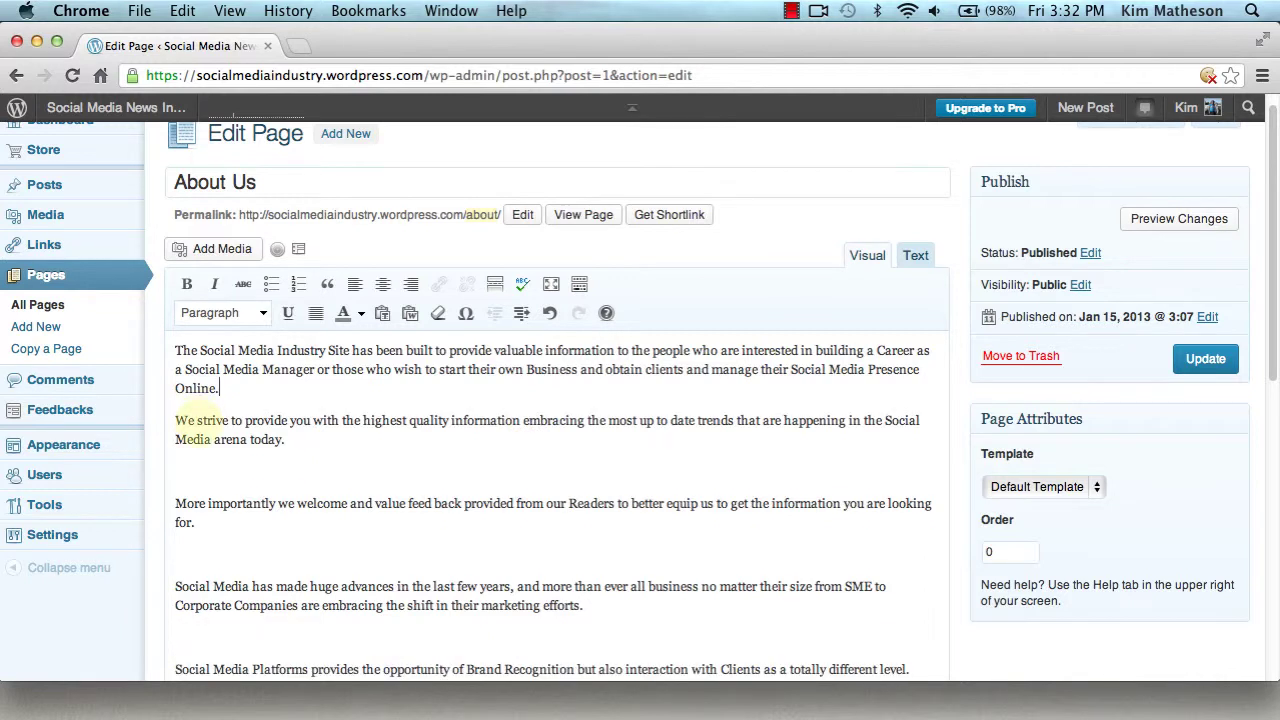
pyautogui.click(183, 458)
pyautogui.press('BackSpace')
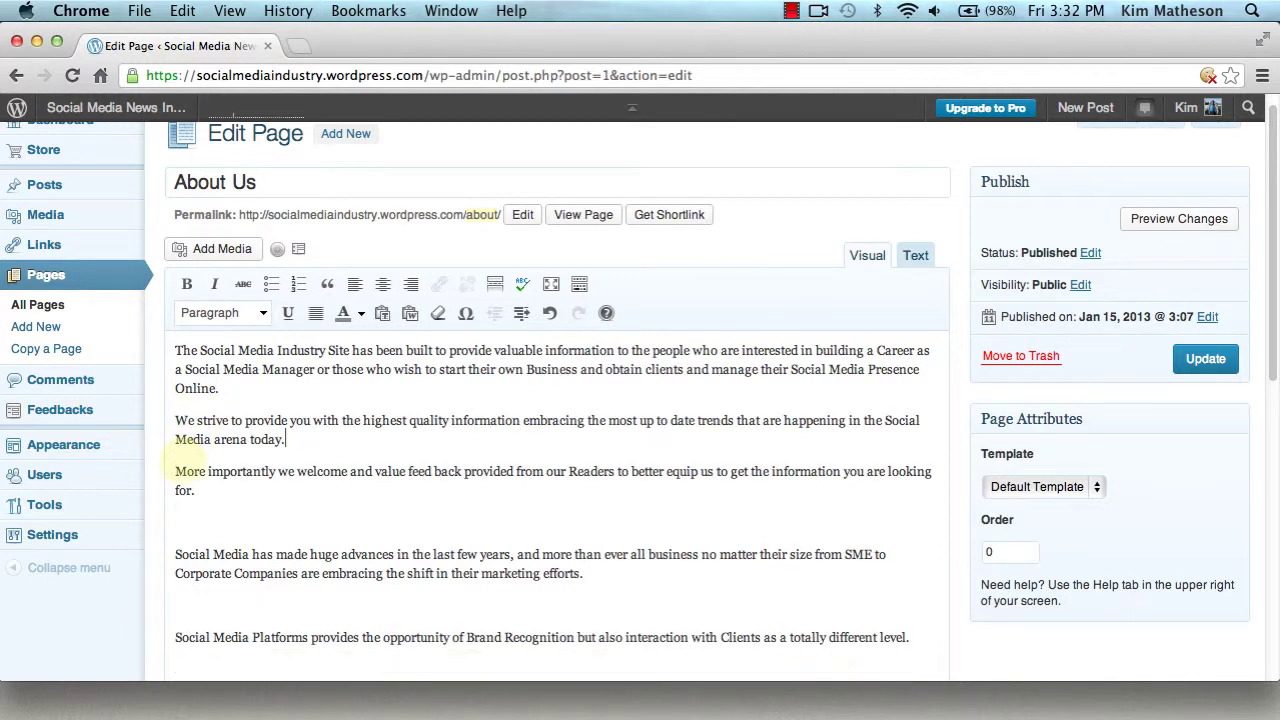
pyautogui.click(181, 519)
pyautogui.click(187, 551)
pyautogui.press('BackSpace')
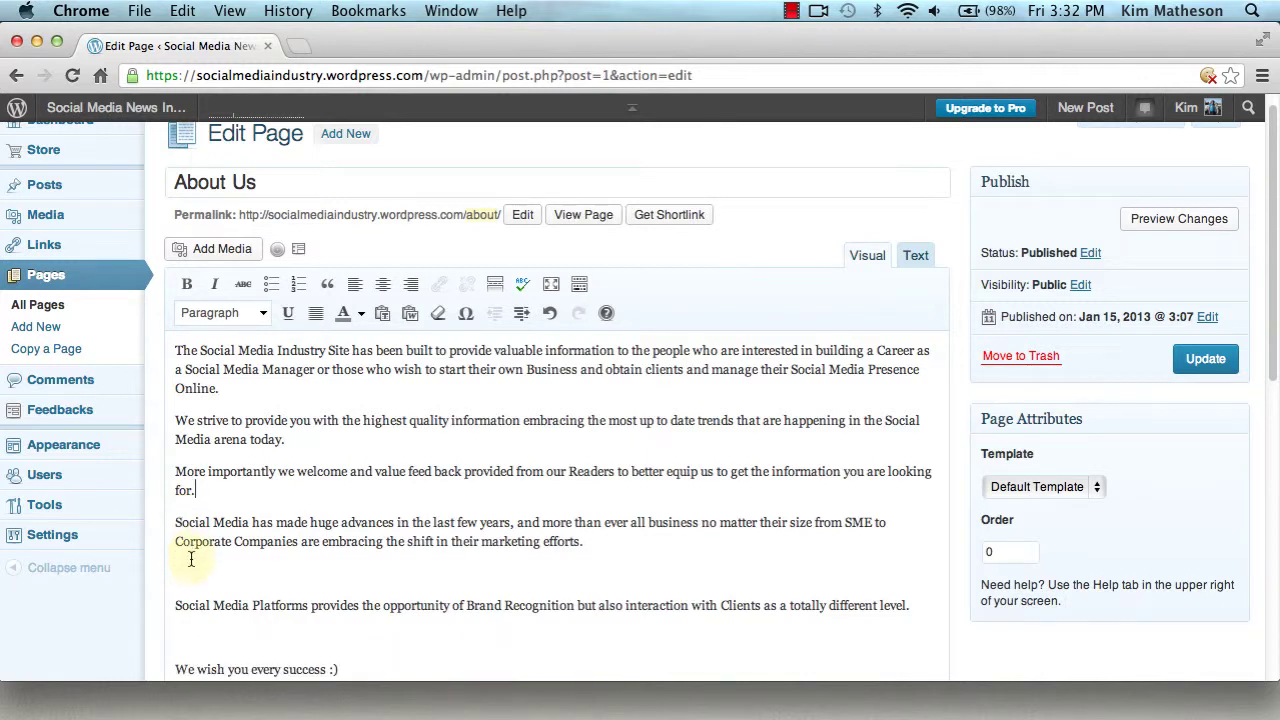
pyautogui.click(188, 558)
pyautogui.press('BackSpace')
pyautogui.click(184, 600)
pyautogui.press('BackSpace')
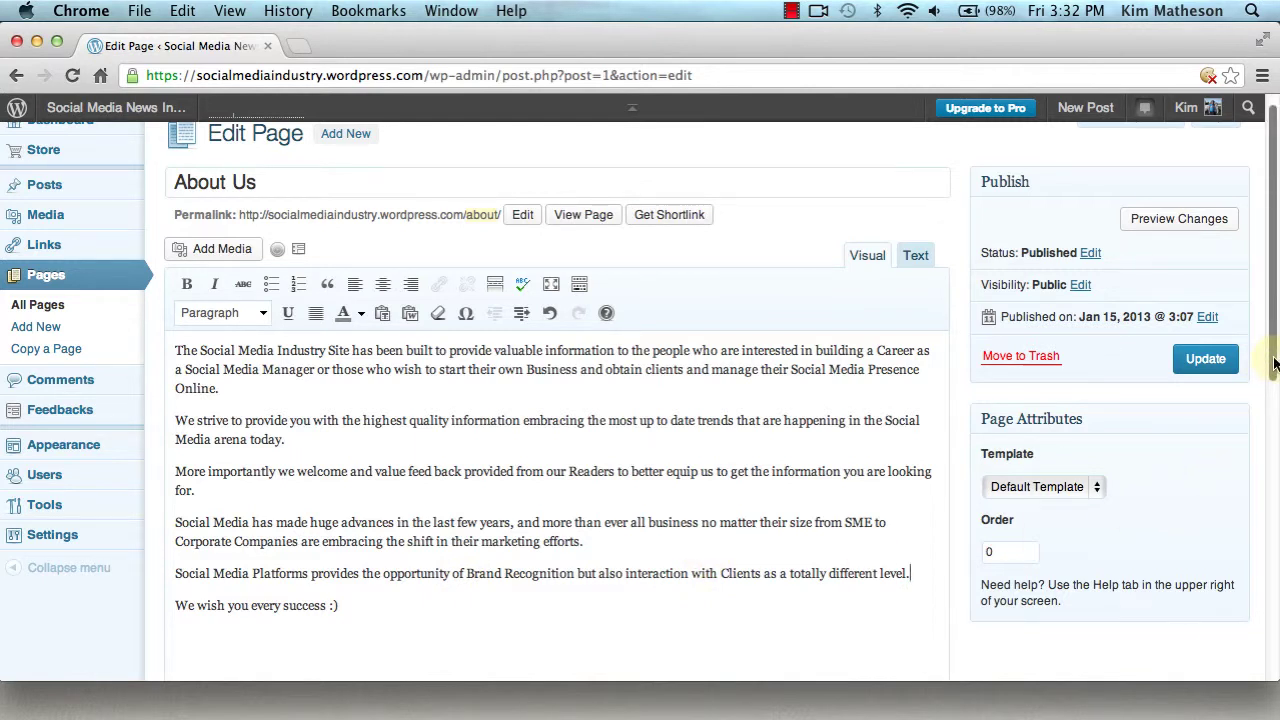
# Step: Edit the page's permalink so the slug reads about-us instead of about
pyautogui.moveTo(1272, 366); pyautogui.dragTo(1276, 316)
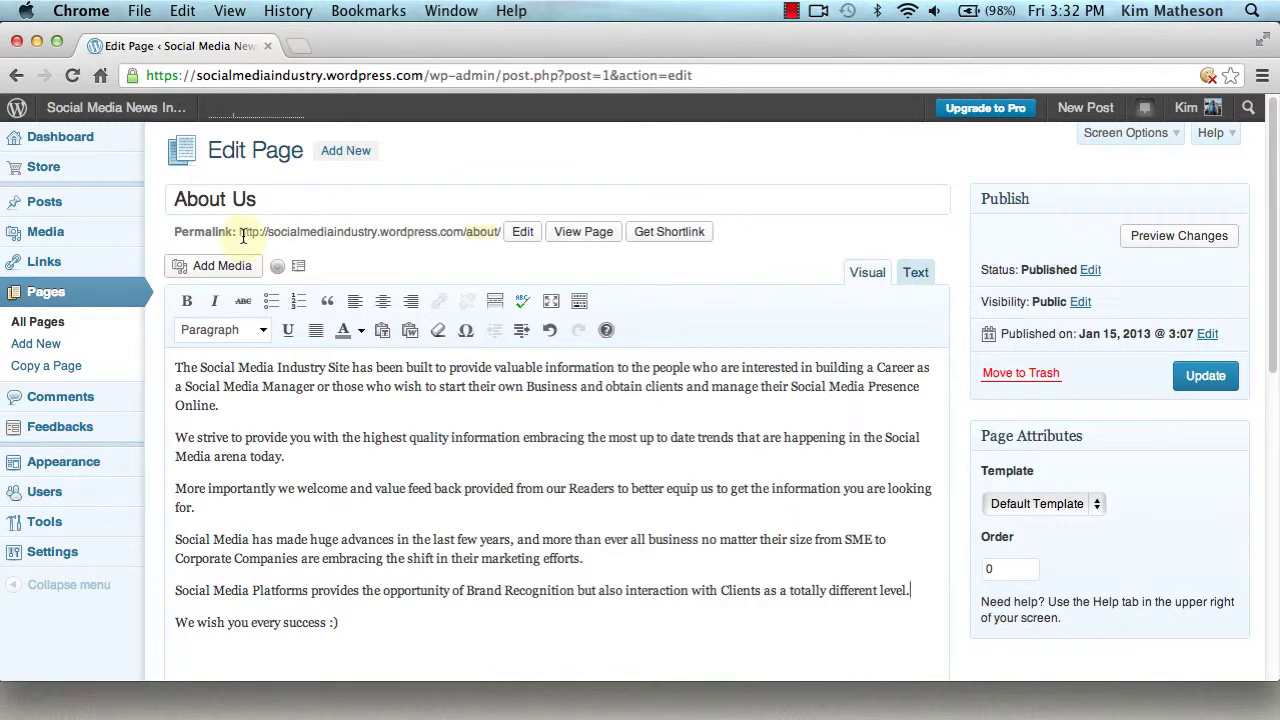
pyautogui.moveTo(239, 232); pyautogui.dragTo(500, 232)
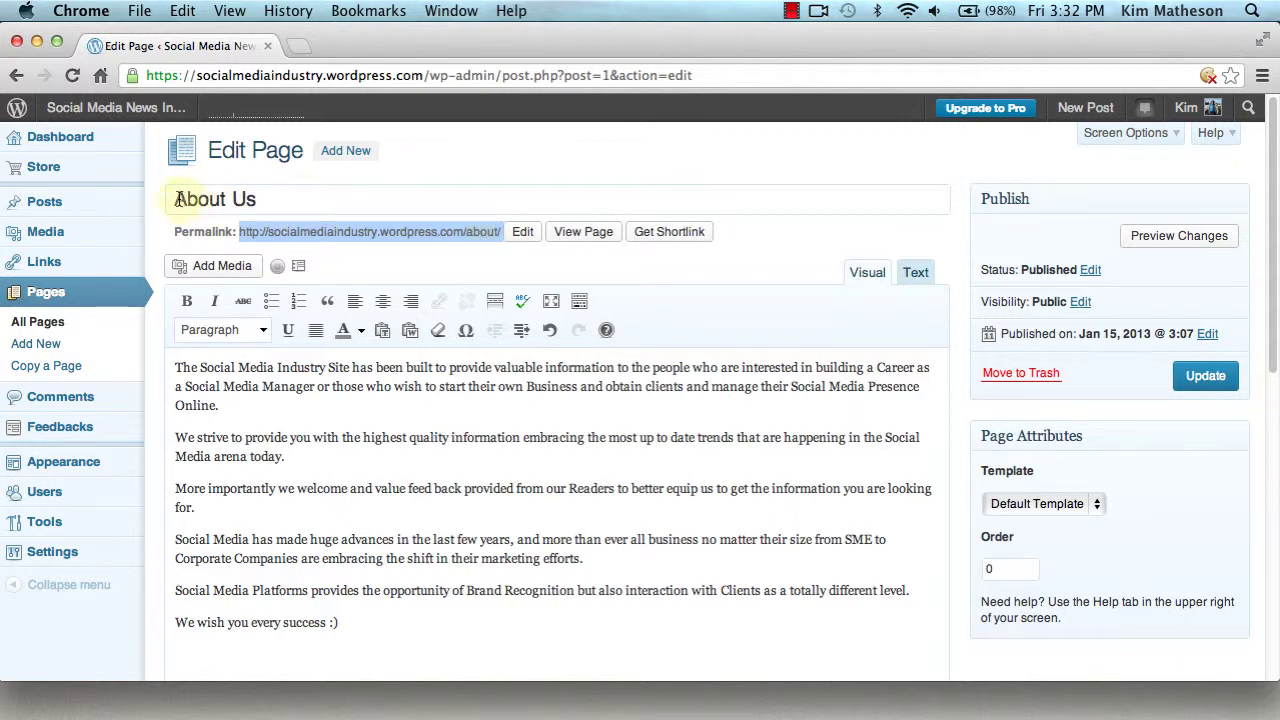
pyautogui.moveTo(176, 199); pyautogui.dragTo(272, 200)
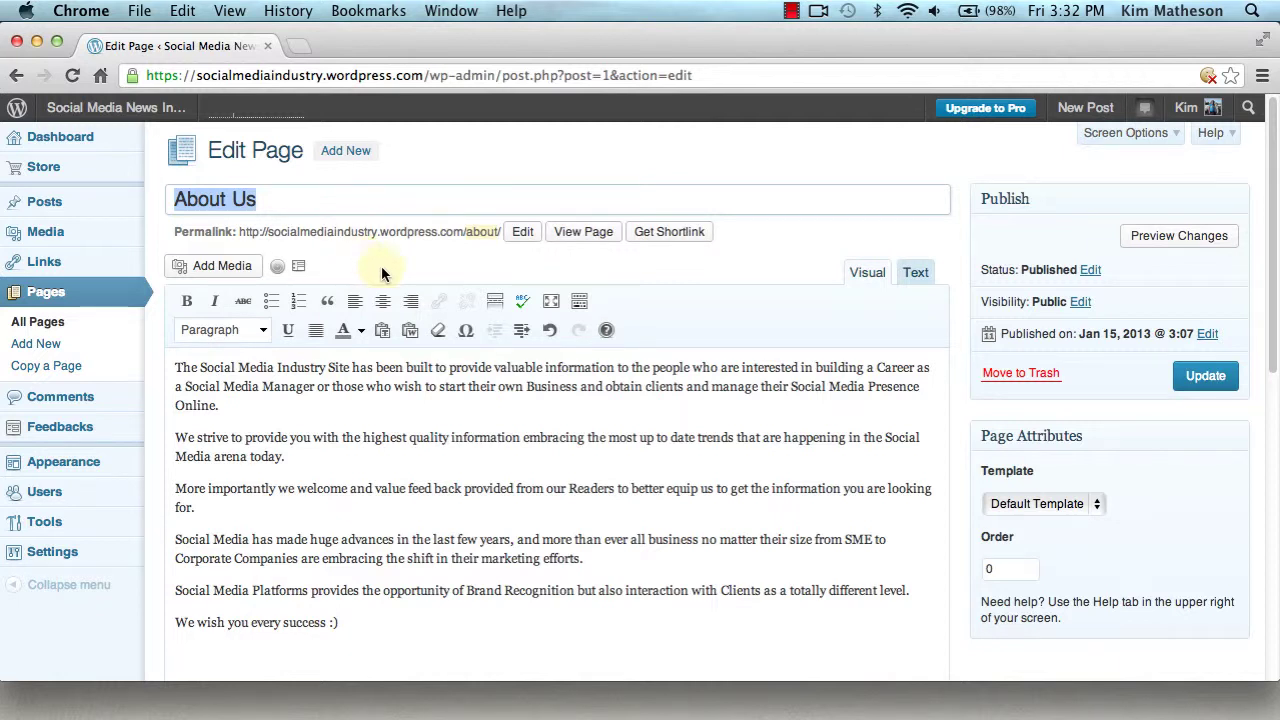
pyautogui.click(523, 233)
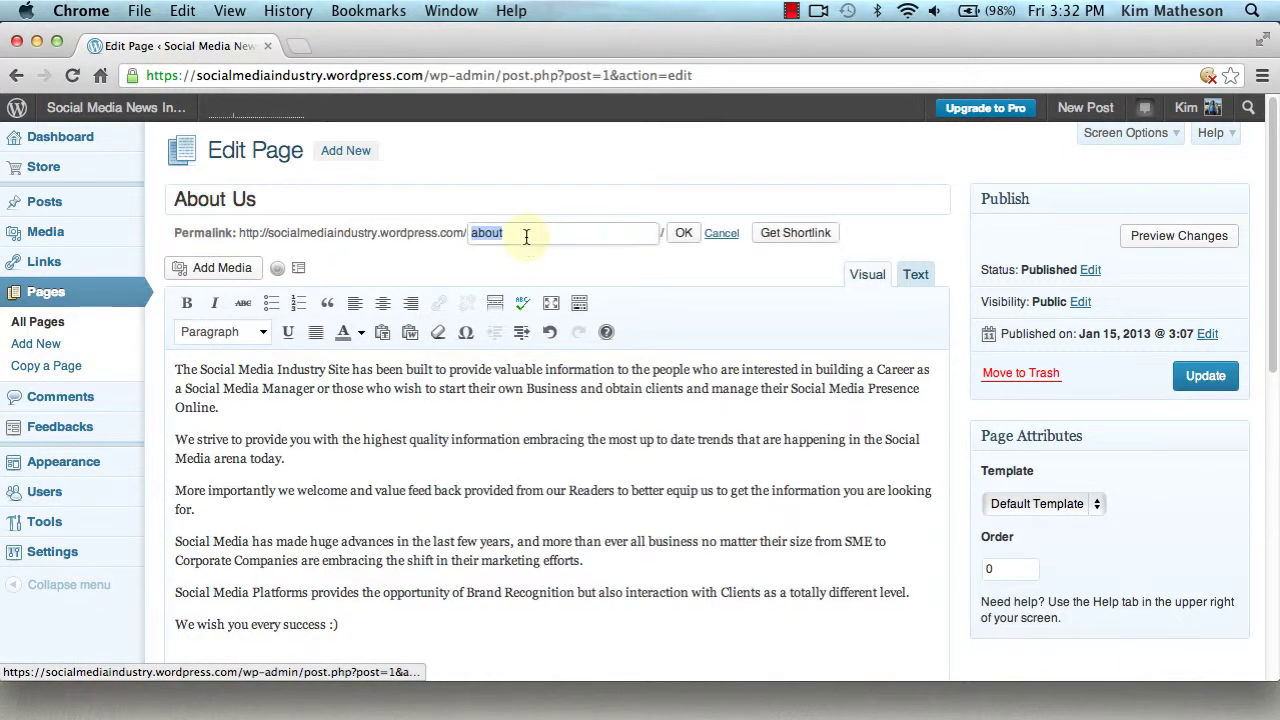
pyautogui.click(527, 235)
pyautogui.write('-us')
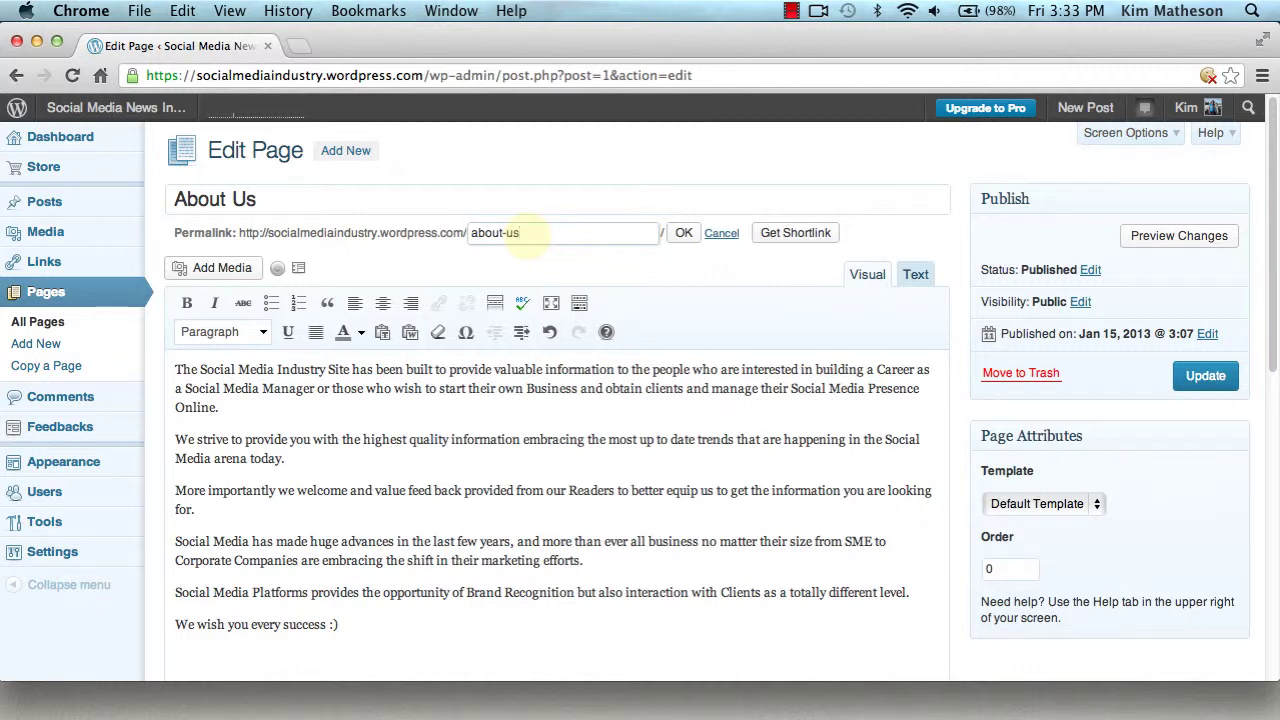
pyautogui.click(683, 236)
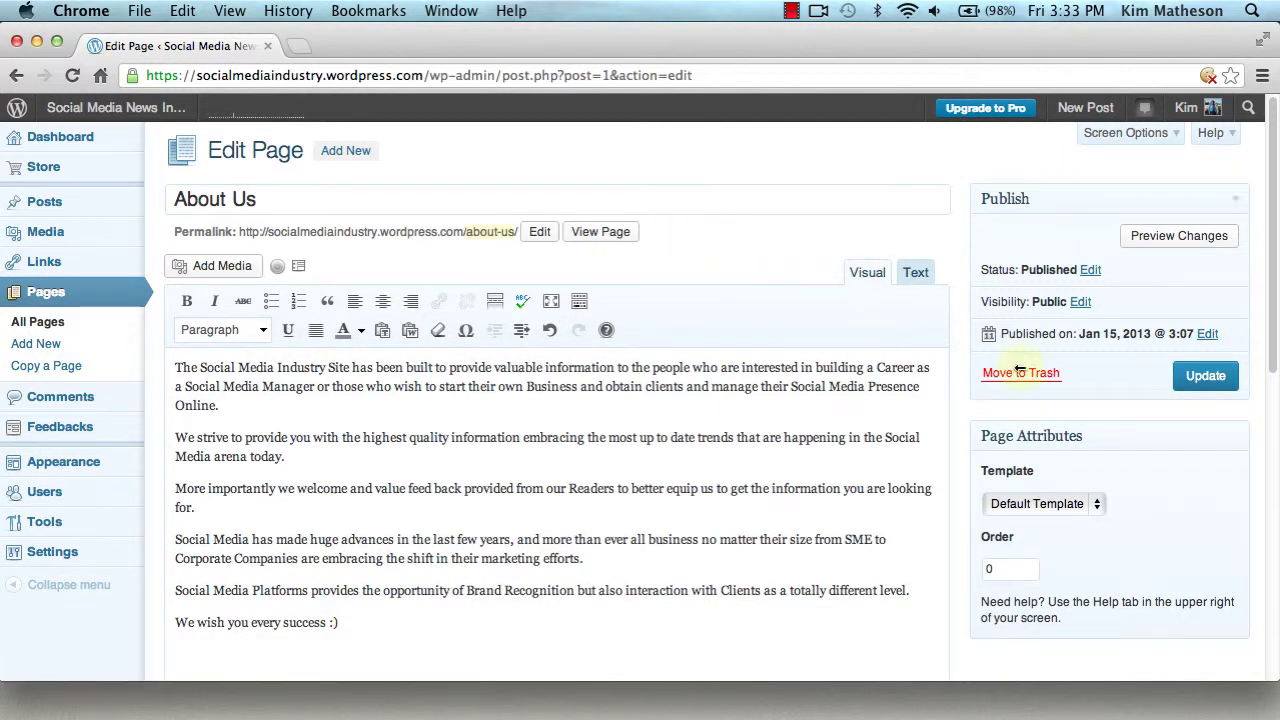
# Step: Update the page and run Proofread Writing on its text
pyautogui.click(1206, 378)
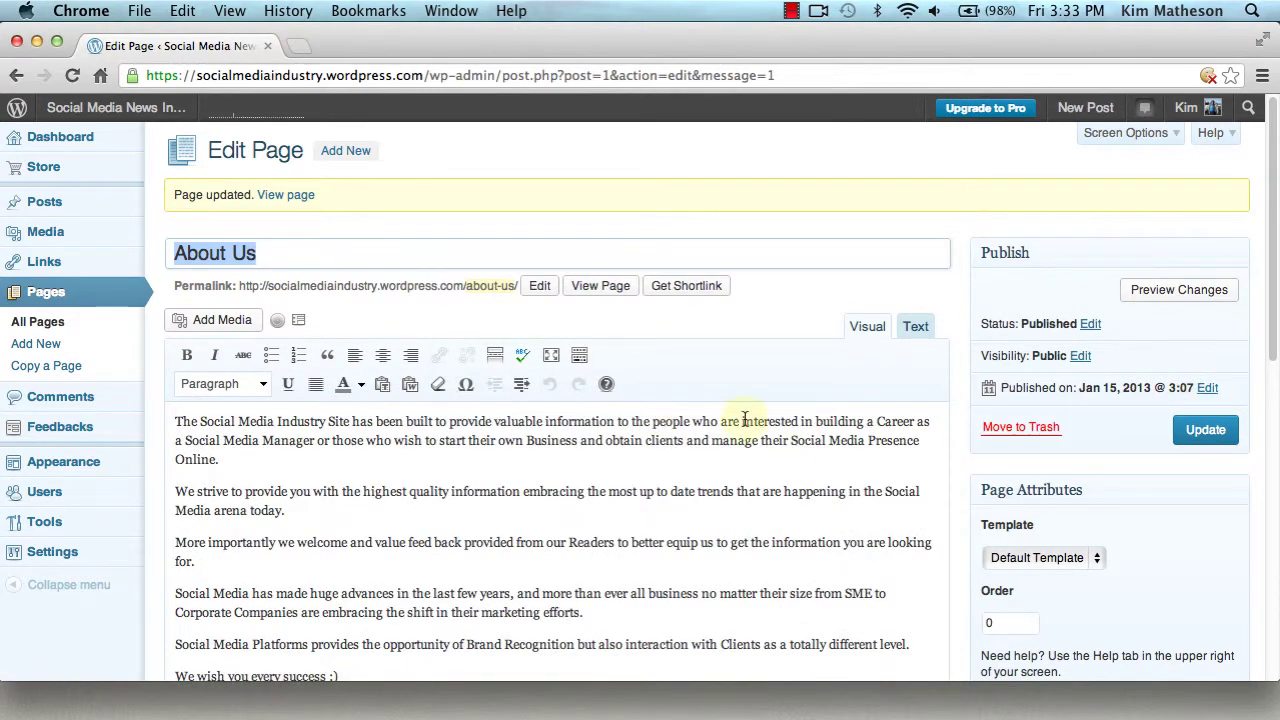
pyautogui.scroll(-2, 1272, 363)
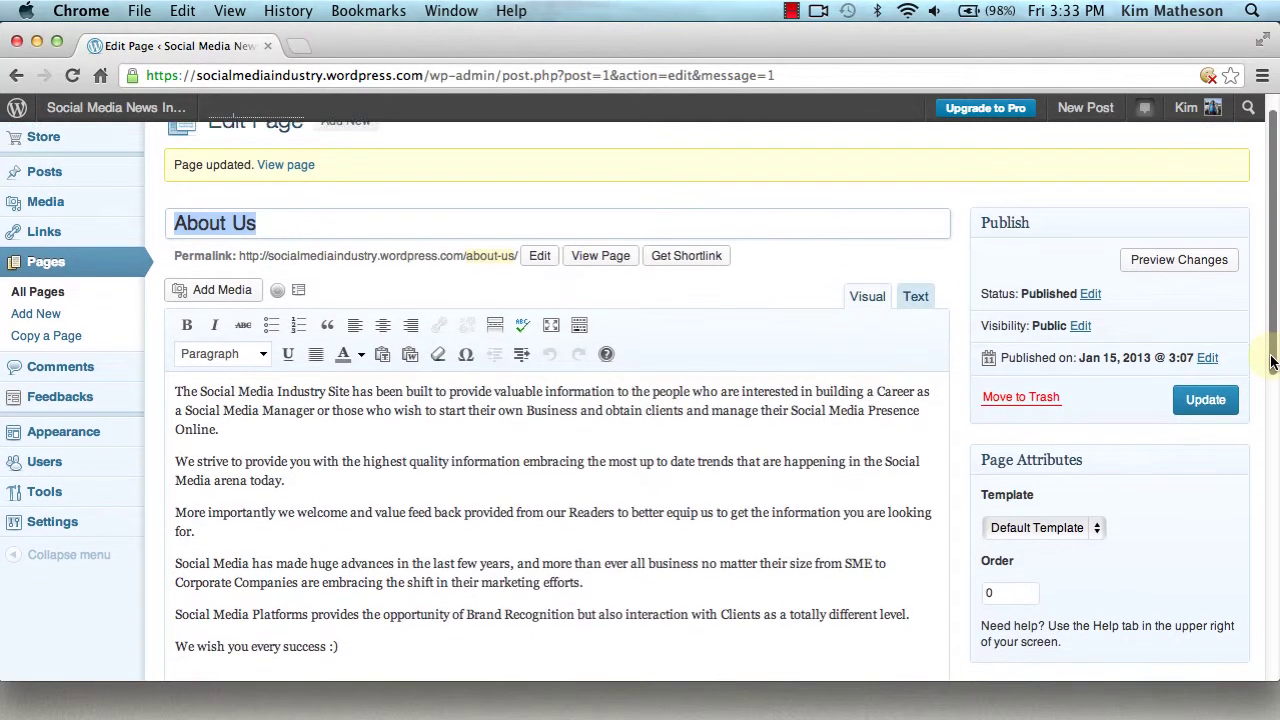
pyautogui.scroll(-3, 1270, 365)
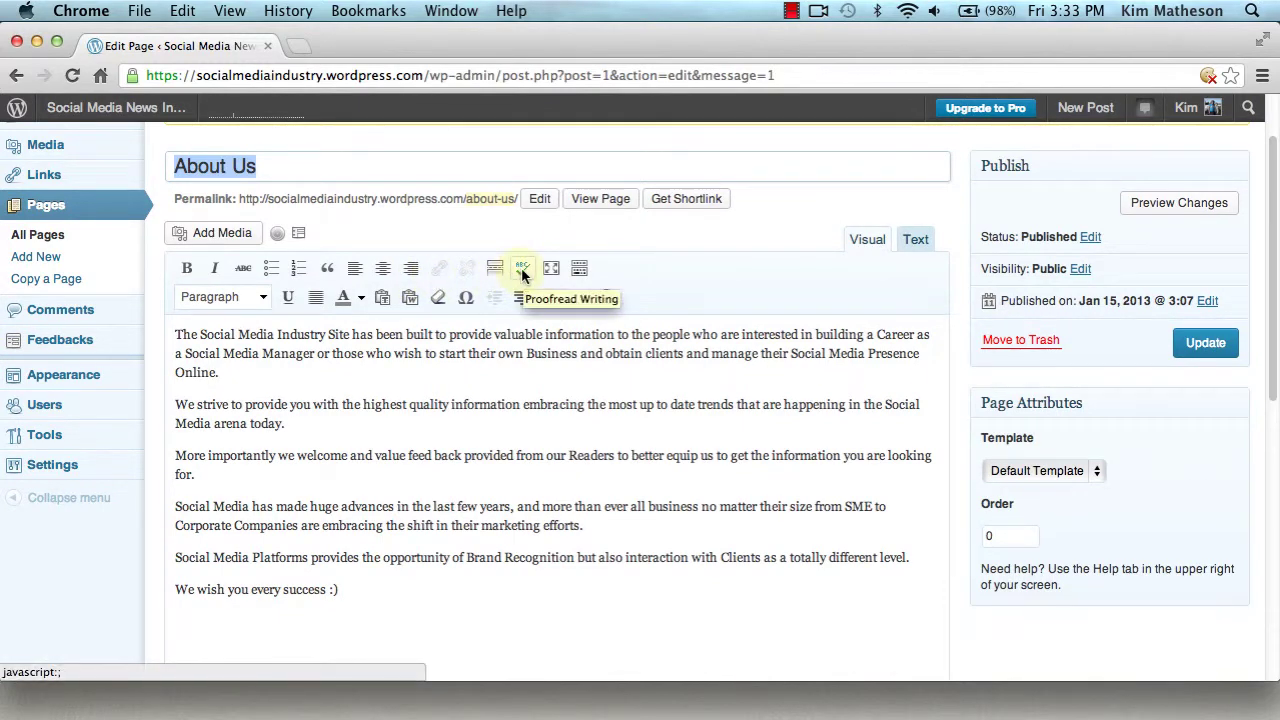
pyautogui.click(522, 270)
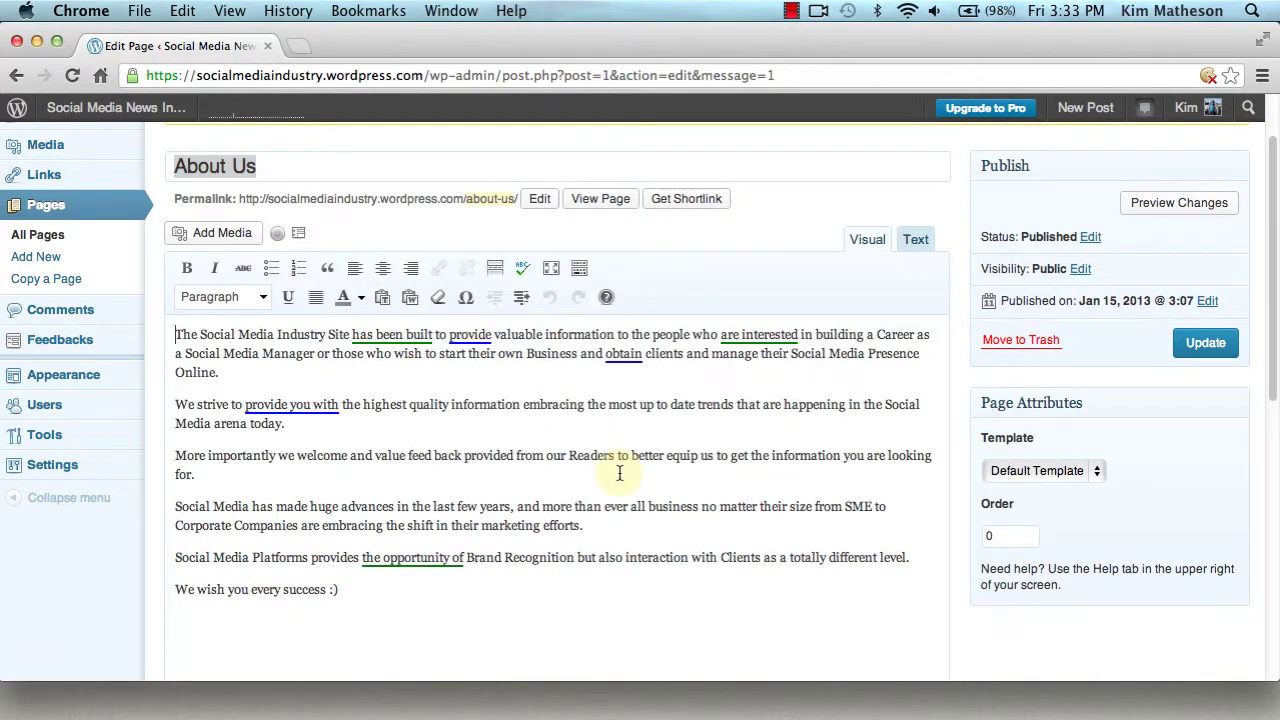
pyautogui.scroll(1, 619, 473)
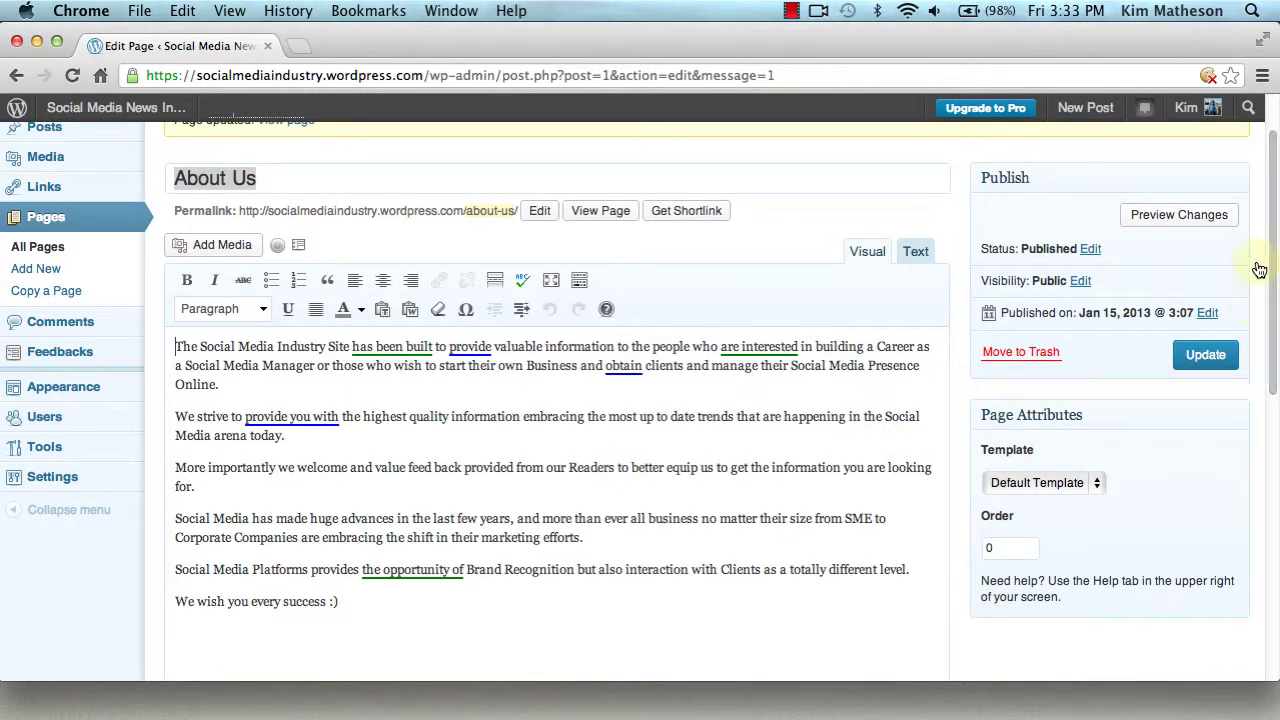
pyautogui.scroll(3, 828, 475)
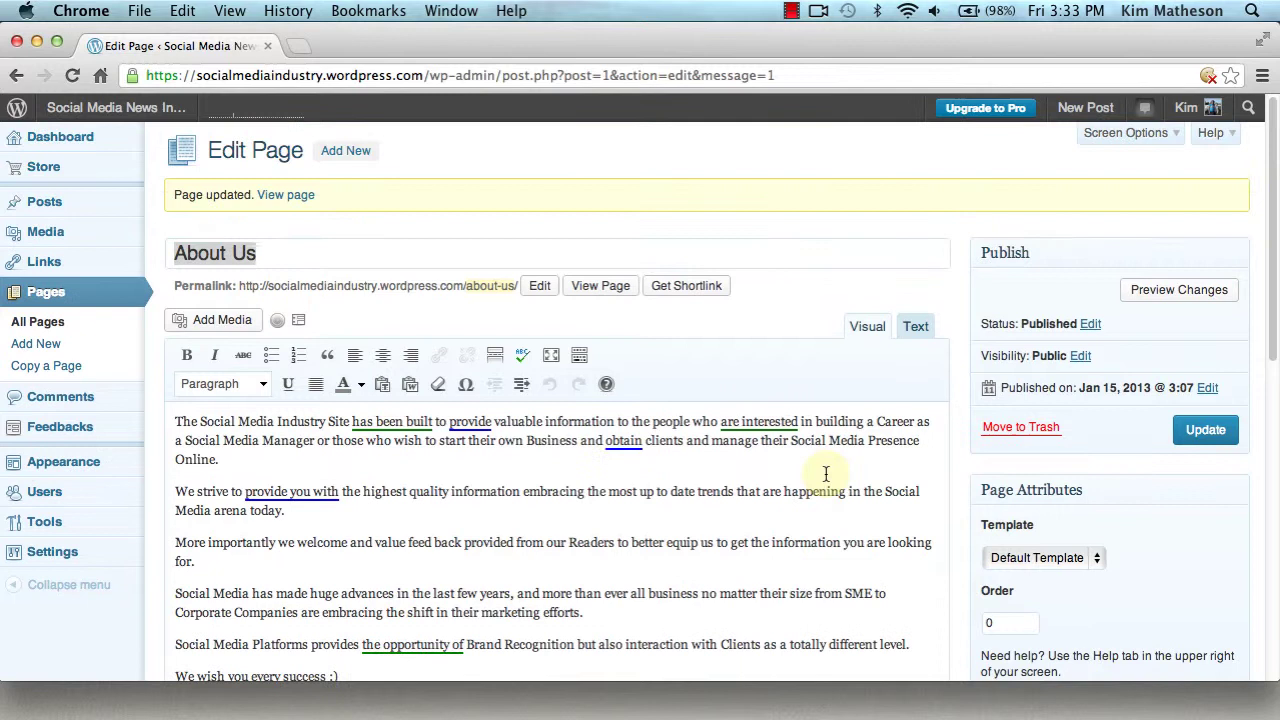
# Step: Ignore the proofreading flags on 'has been built', 'provide' and 'are interested'
pyautogui.click(376, 427)
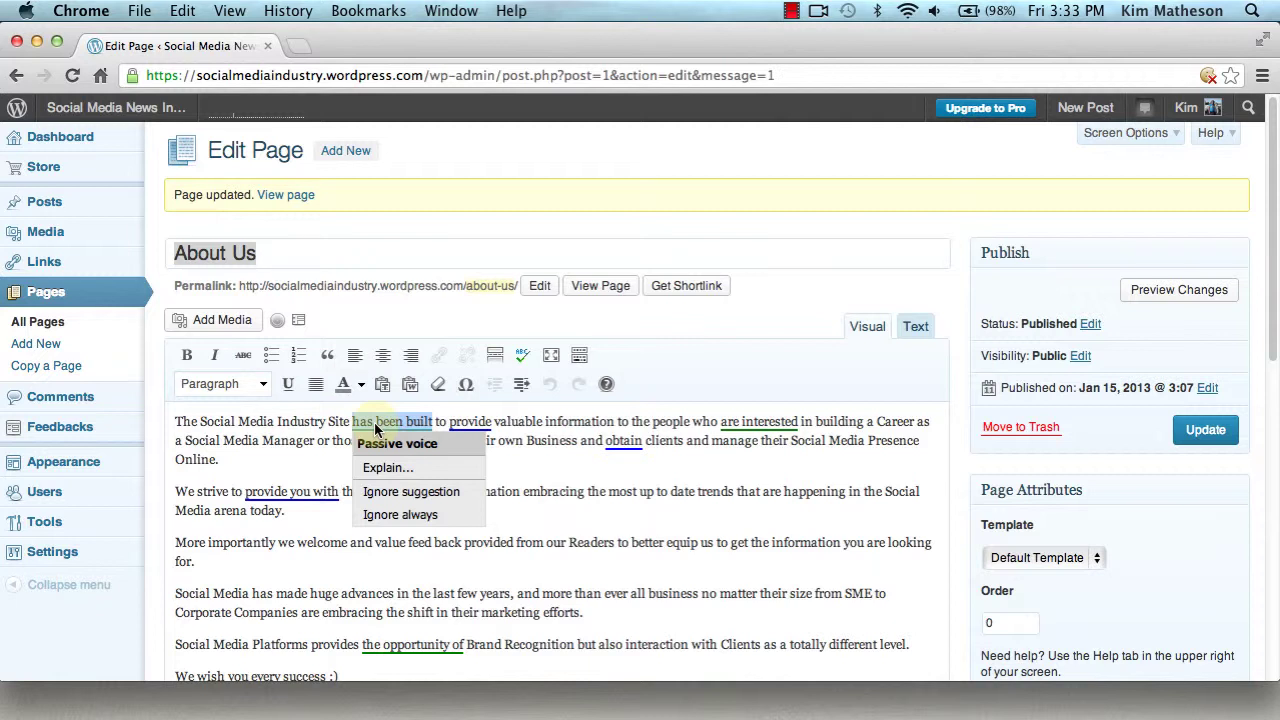
pyautogui.click(545, 473)
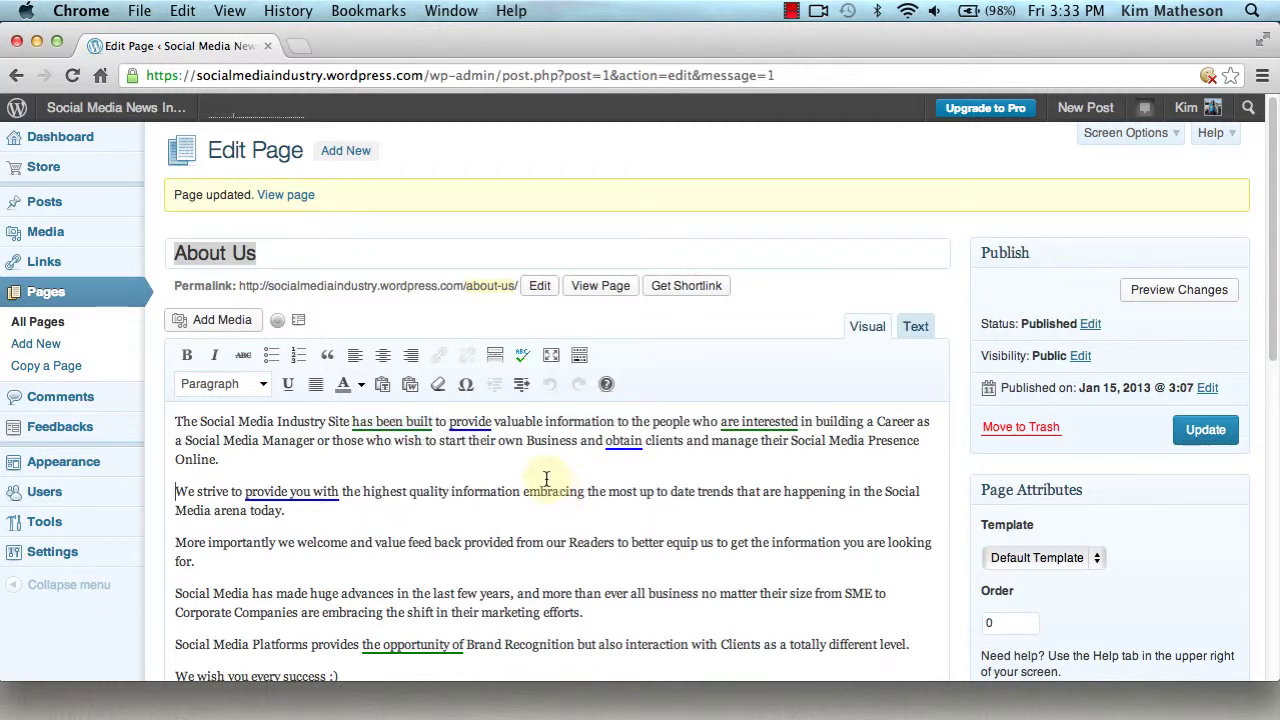
pyautogui.click(472, 425)
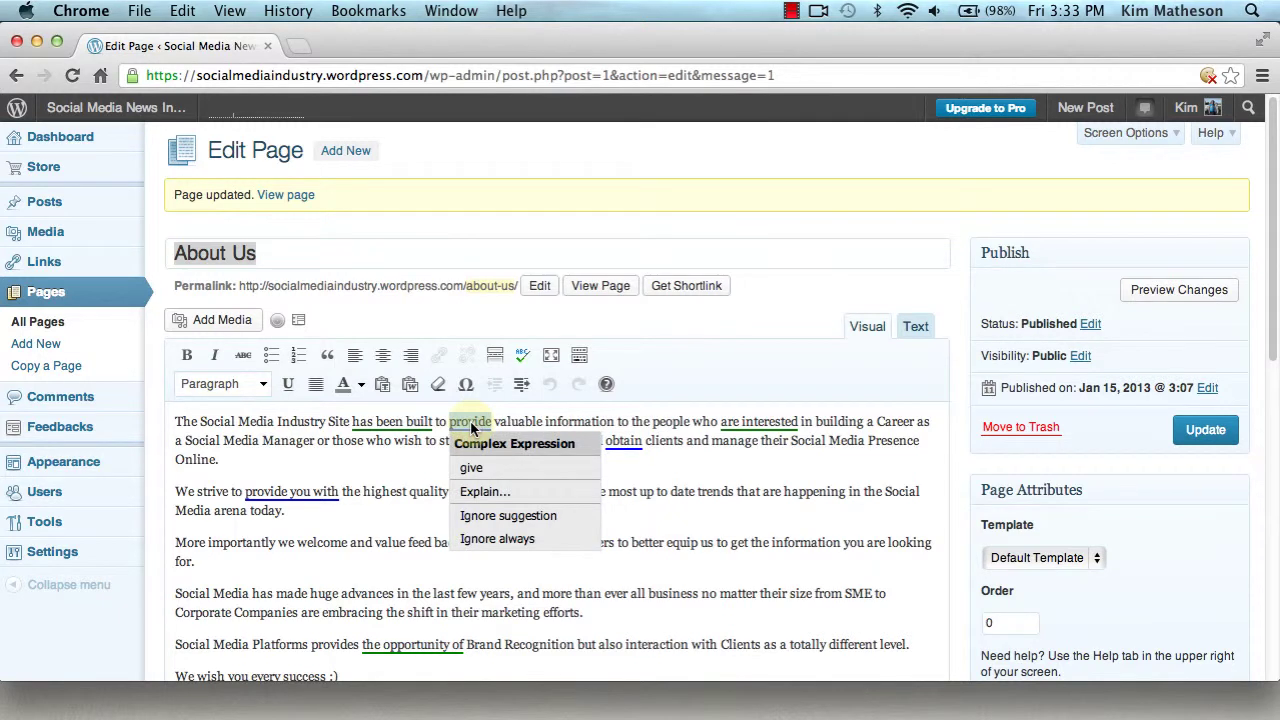
pyautogui.click(668, 488)
pyautogui.click(768, 426)
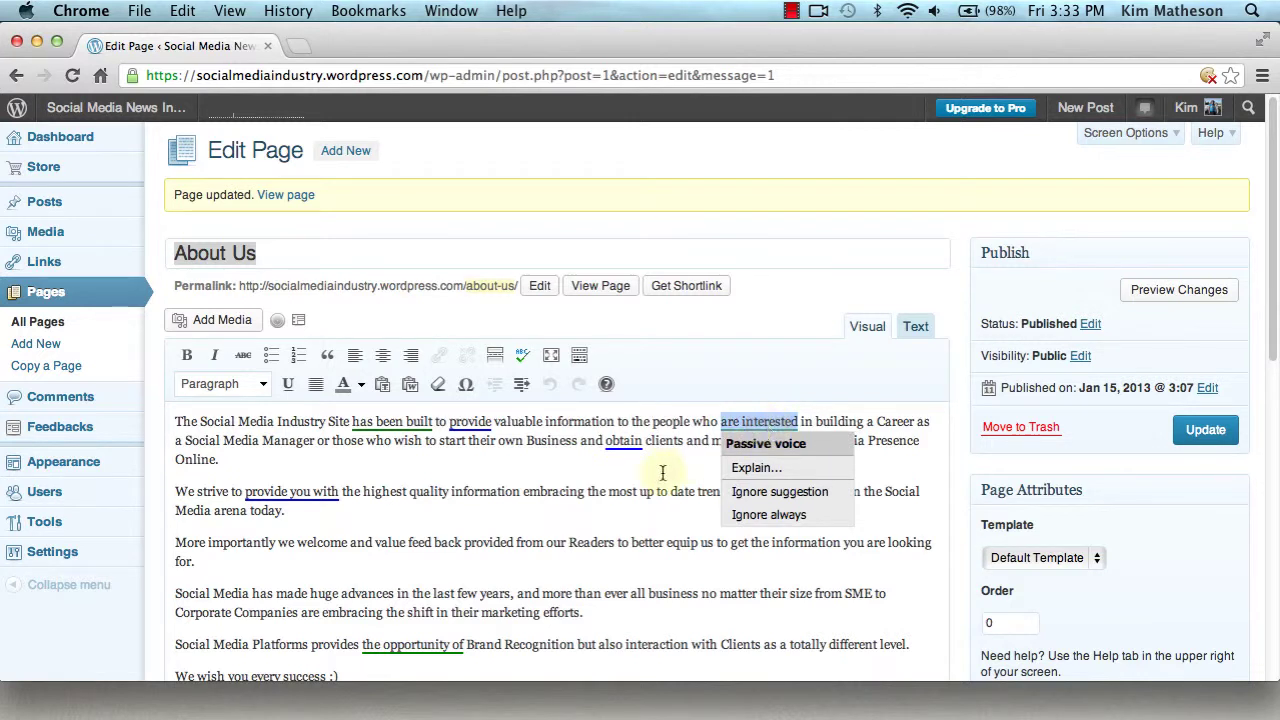
# Step: Accept suggestions replacing 'obtain' with 'get' and 'provide you with' with 'give you'
pyautogui.click(628, 442)
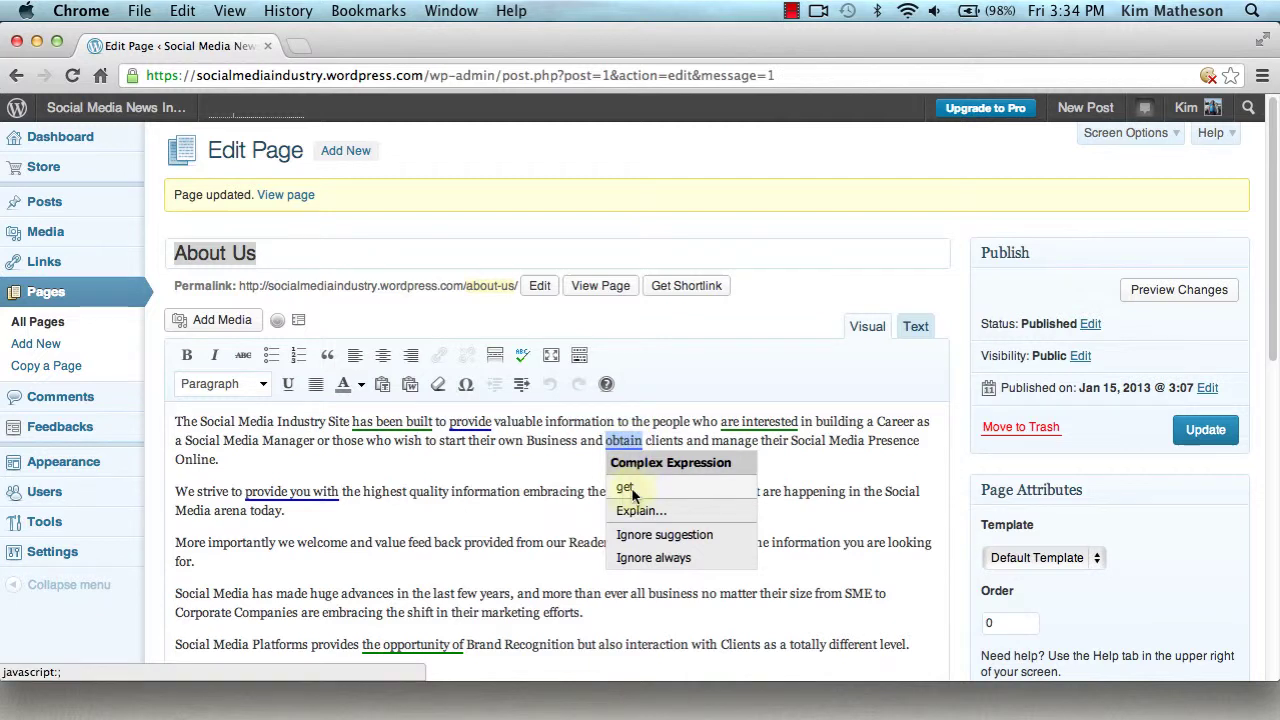
pyautogui.click(624, 488)
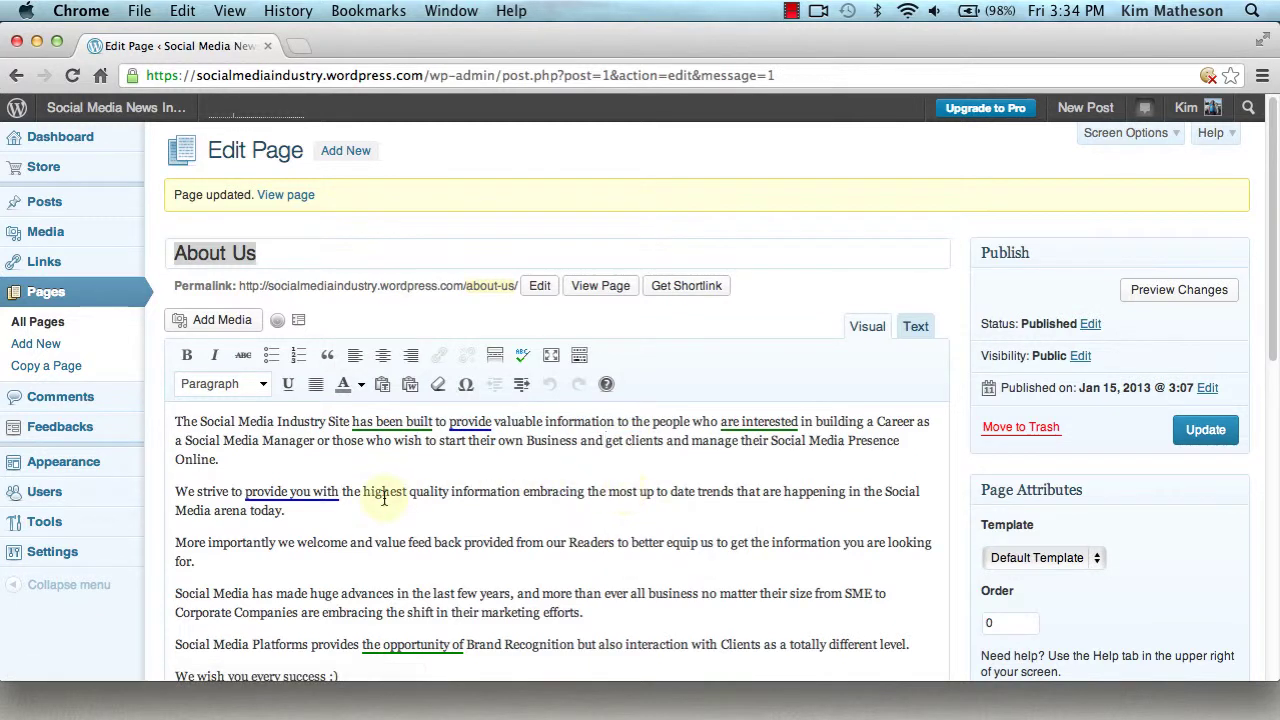
pyautogui.click(297, 505)
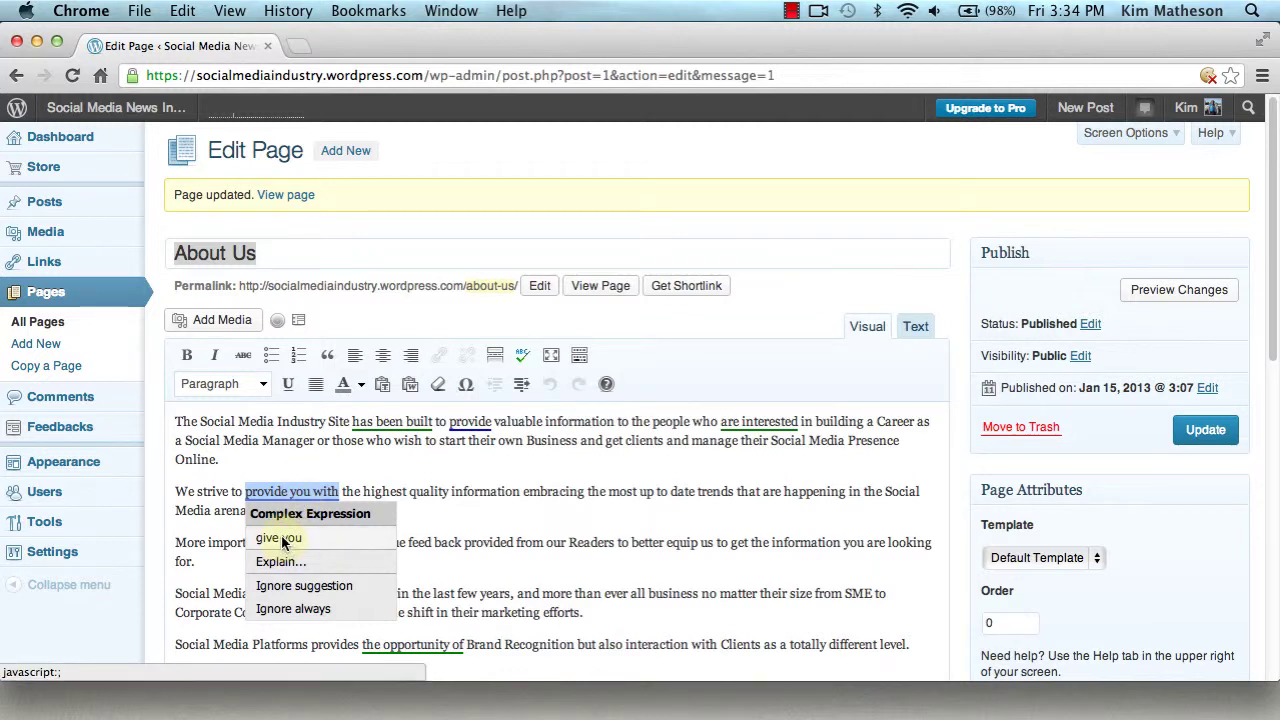
pyautogui.click(283, 541)
# Step: Ignore the proofreading flag on 'the opportunity of', leaving it unchanged
pyautogui.scroll(-2, 800, 390)
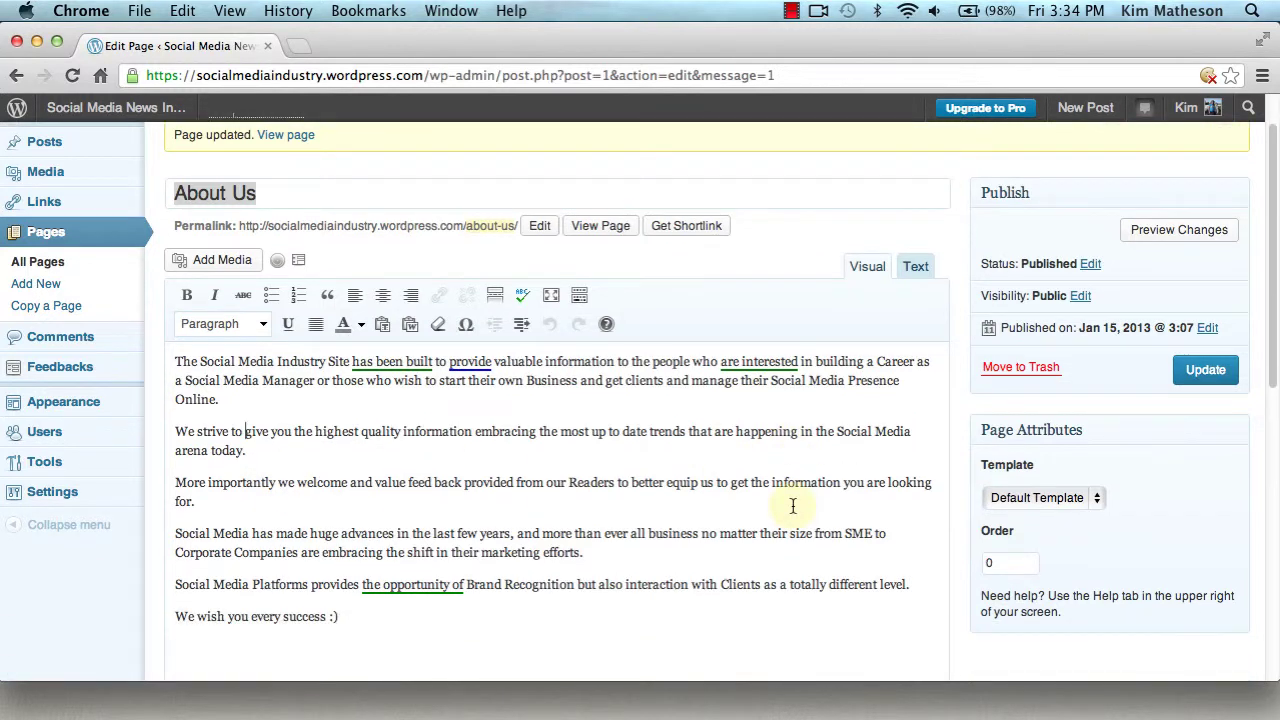
pyautogui.click(416, 591)
pyautogui.scroll(-1, 576, 615)
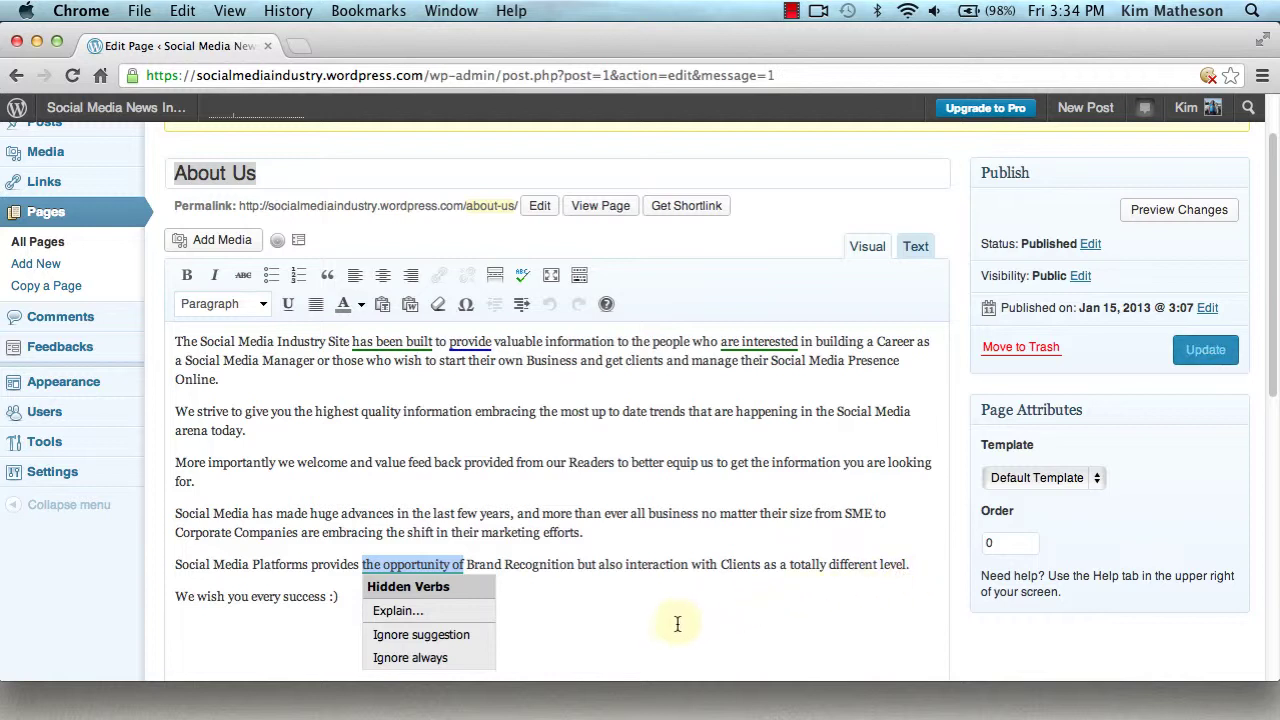
pyautogui.click(585, 625)
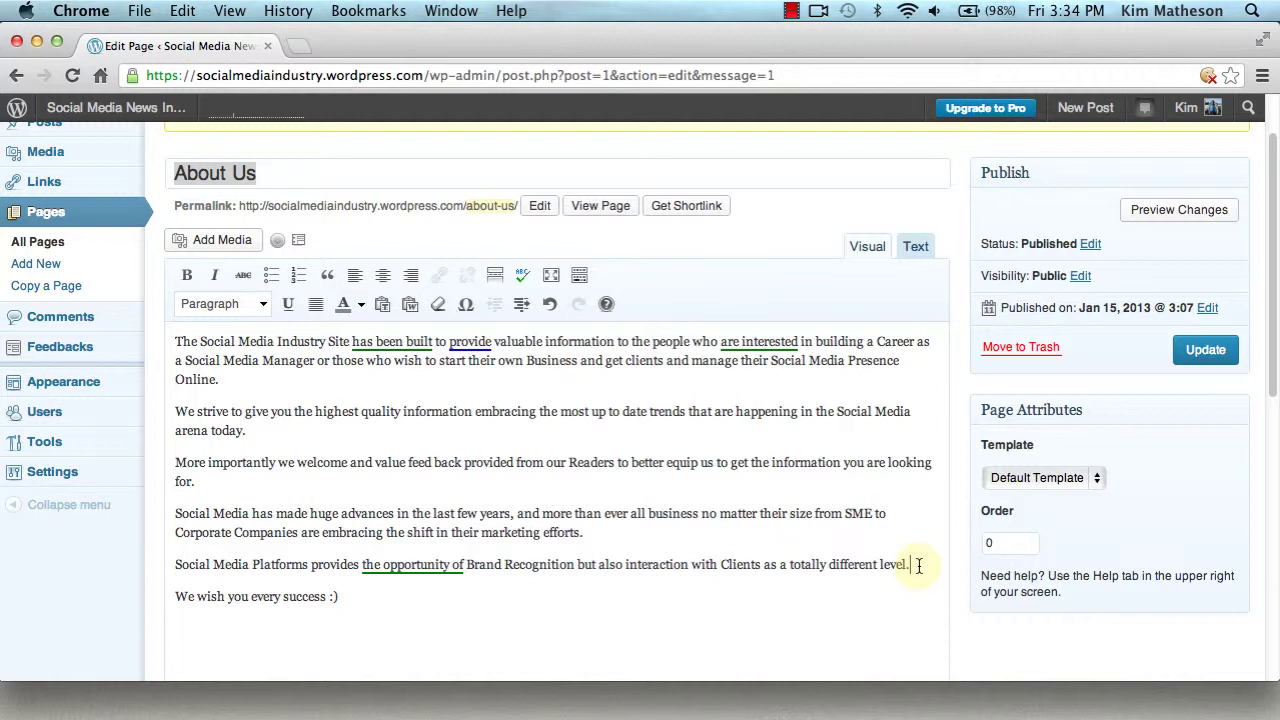
# Step: Replace the period after 'level' with 'for all type's of Businesses and Companies' and update
pyautogui.press('BackSpace')
pyautogui.write('for all')
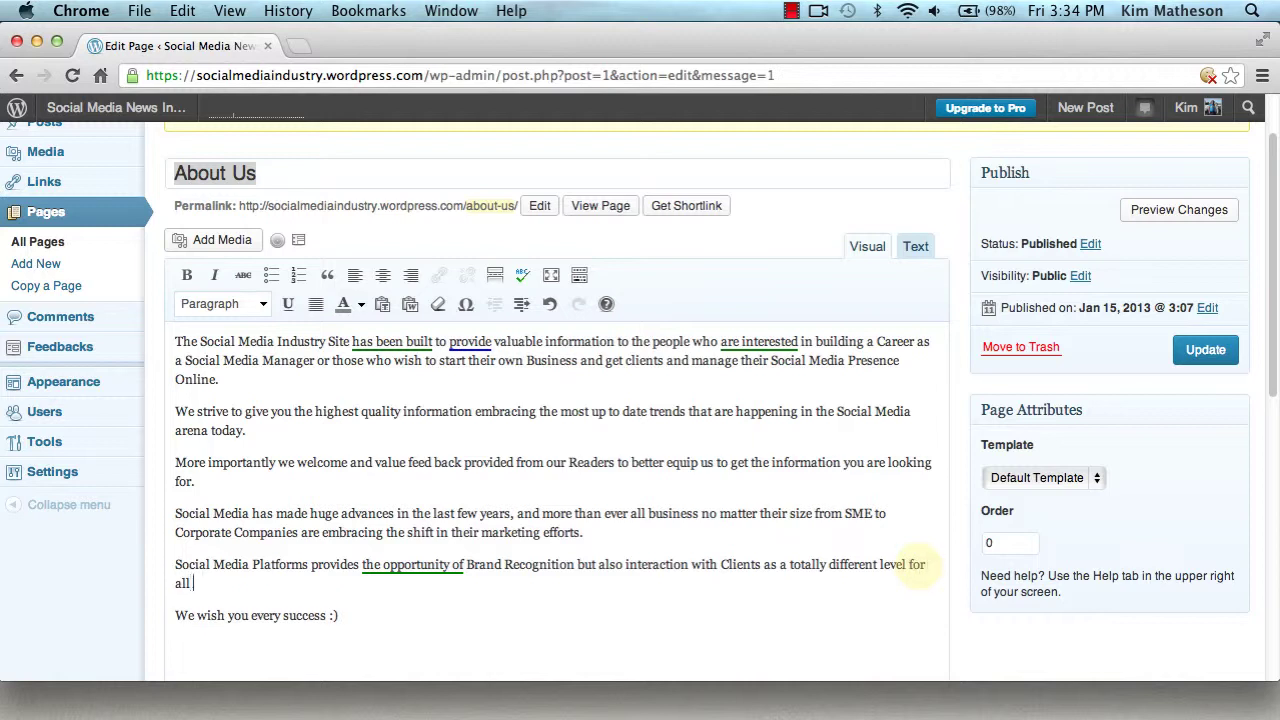
pyautogui.write(" type's of B")
pyautogui.write('usiness')
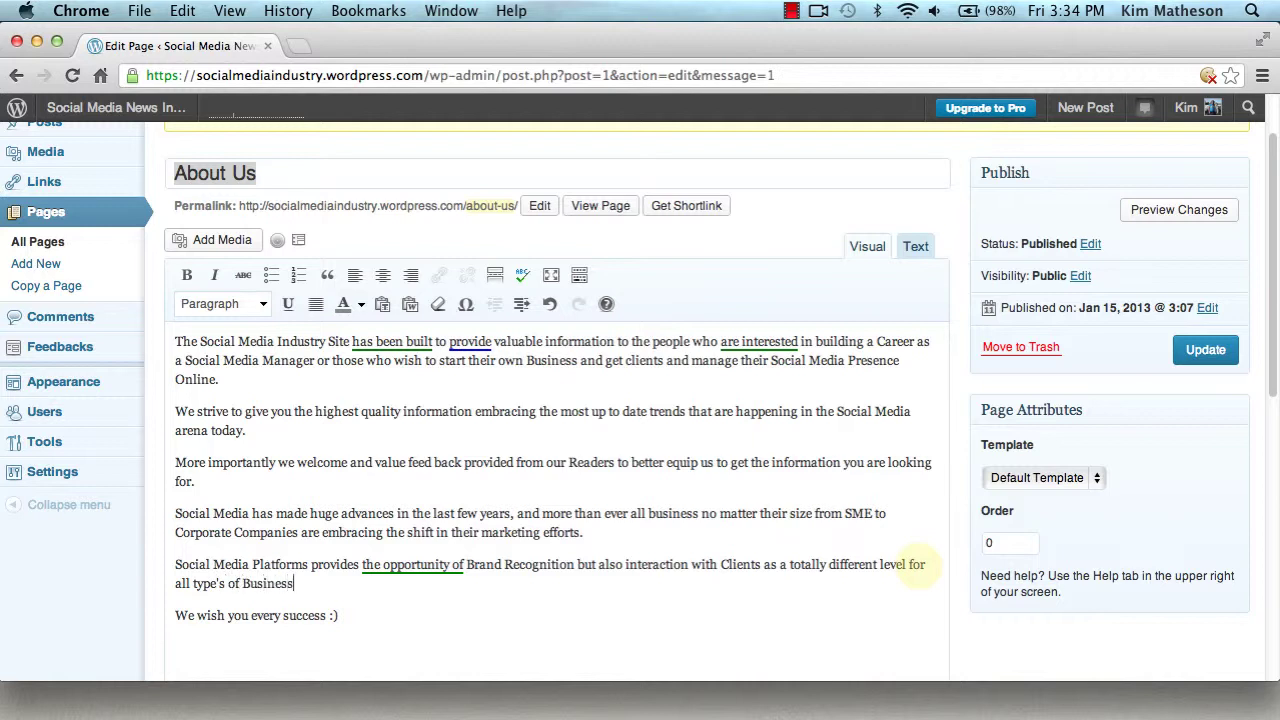
pyautogui.write('es and C')
pyautogui.write('ompanies.')
pyautogui.click(1204, 356)
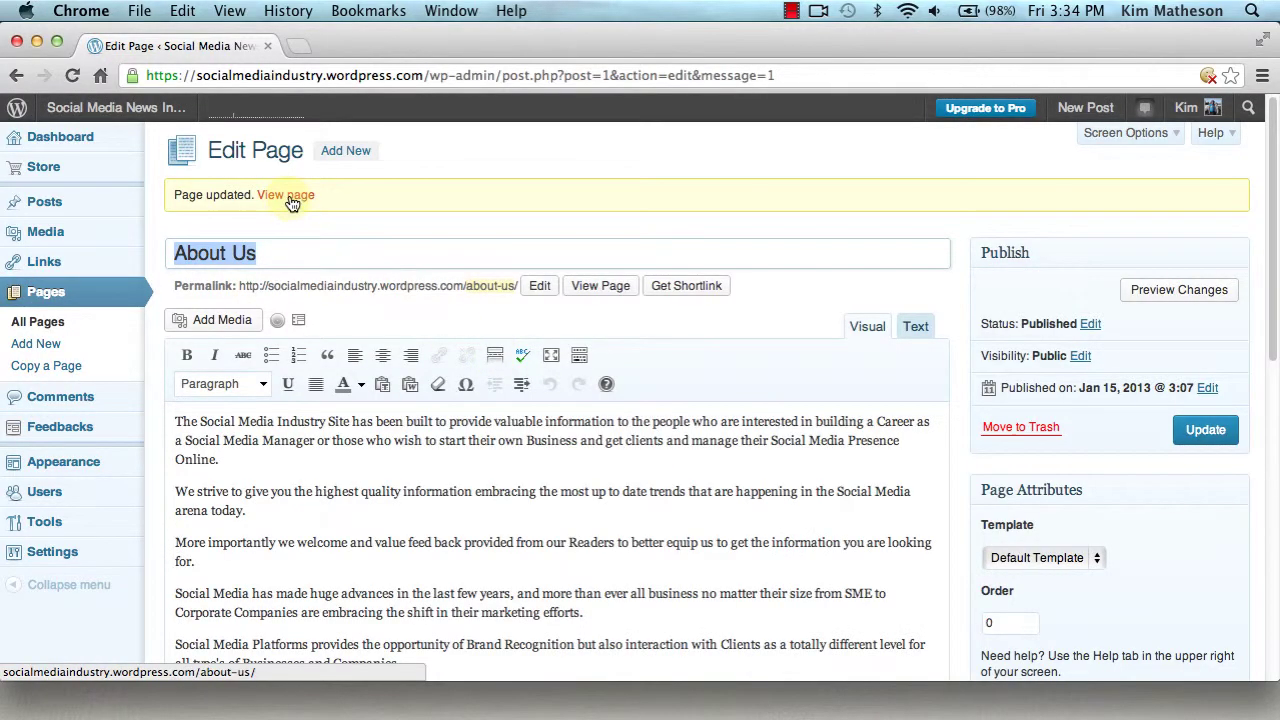
# Step: Open the live about-us page in a new tab, scroll through it, then return to the editor
pyautogui.rightClick(290, 195)
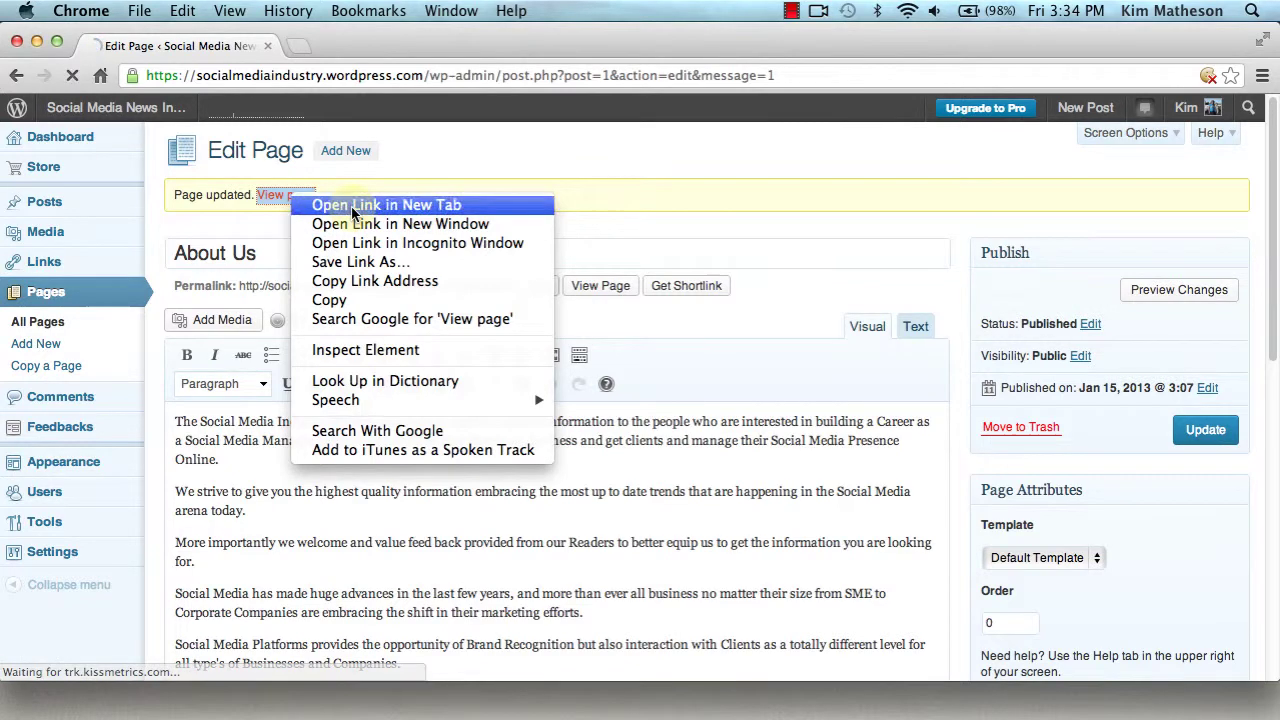
pyautogui.click(352, 206)
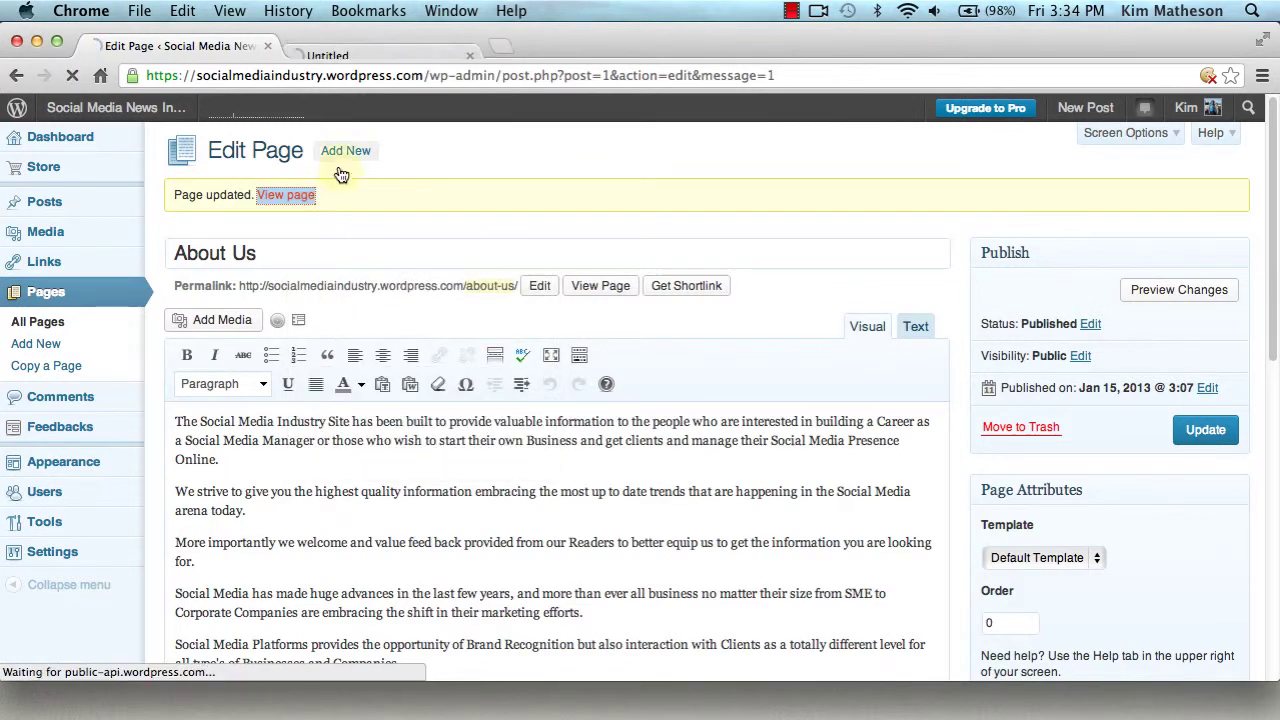
pyautogui.click(363, 48)
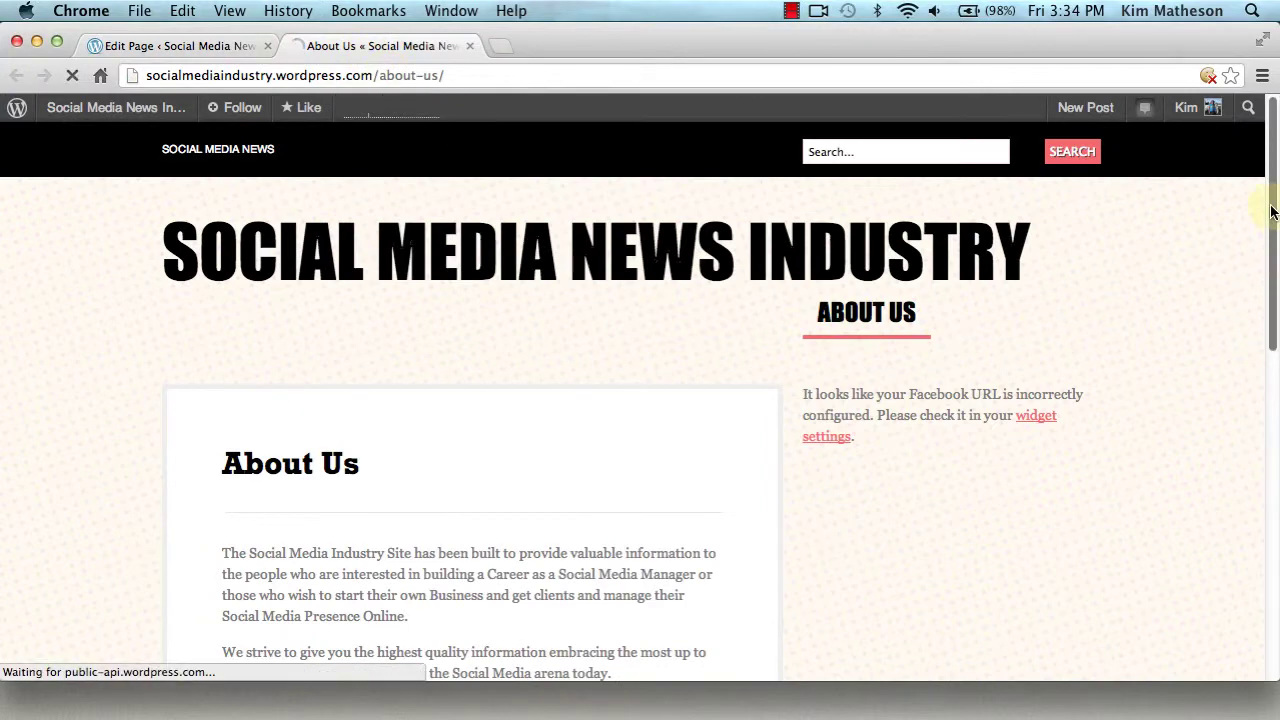
pyautogui.scroll(-5, 1258, 260)
pyautogui.scroll(-3, 1258, 350)
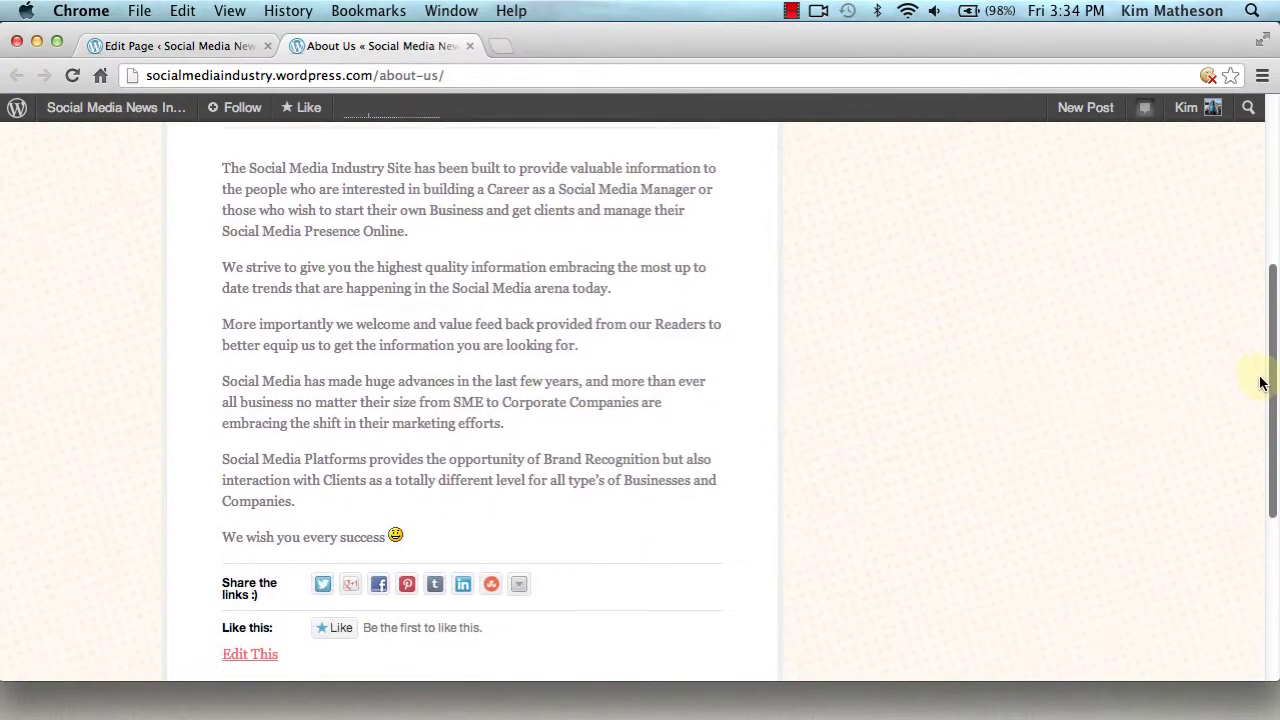
pyautogui.scroll(-1, 1259, 380)
pyautogui.moveTo(1270, 388); pyautogui.dragTo(1278, 298)
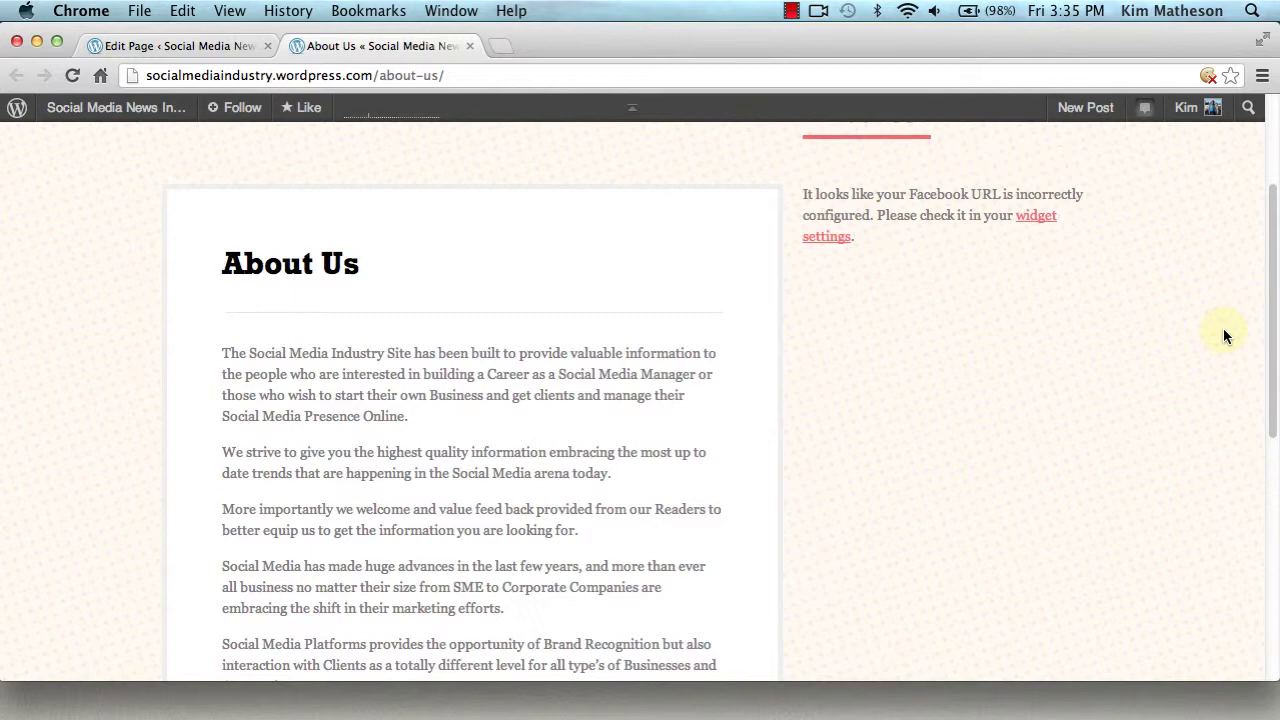
pyautogui.click(156, 51)
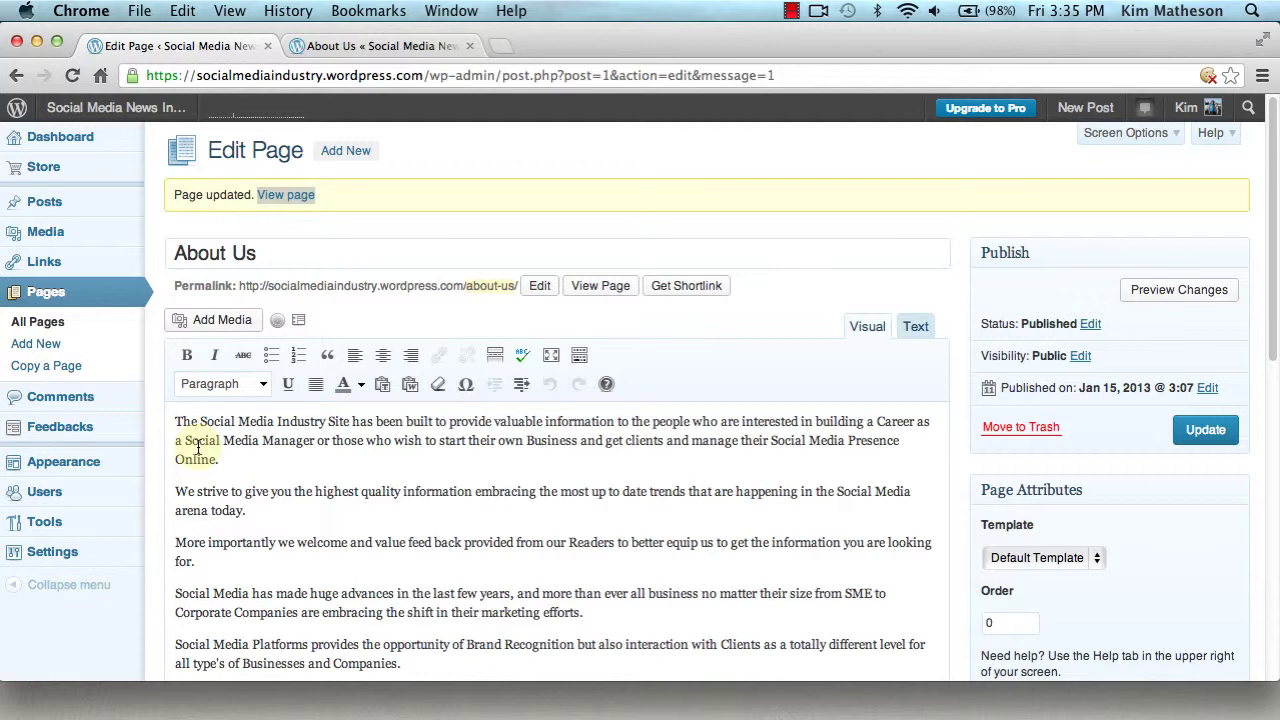
# Step: Insert the Social Media image from the Media Library into the page and update it
pyautogui.click(232, 322)
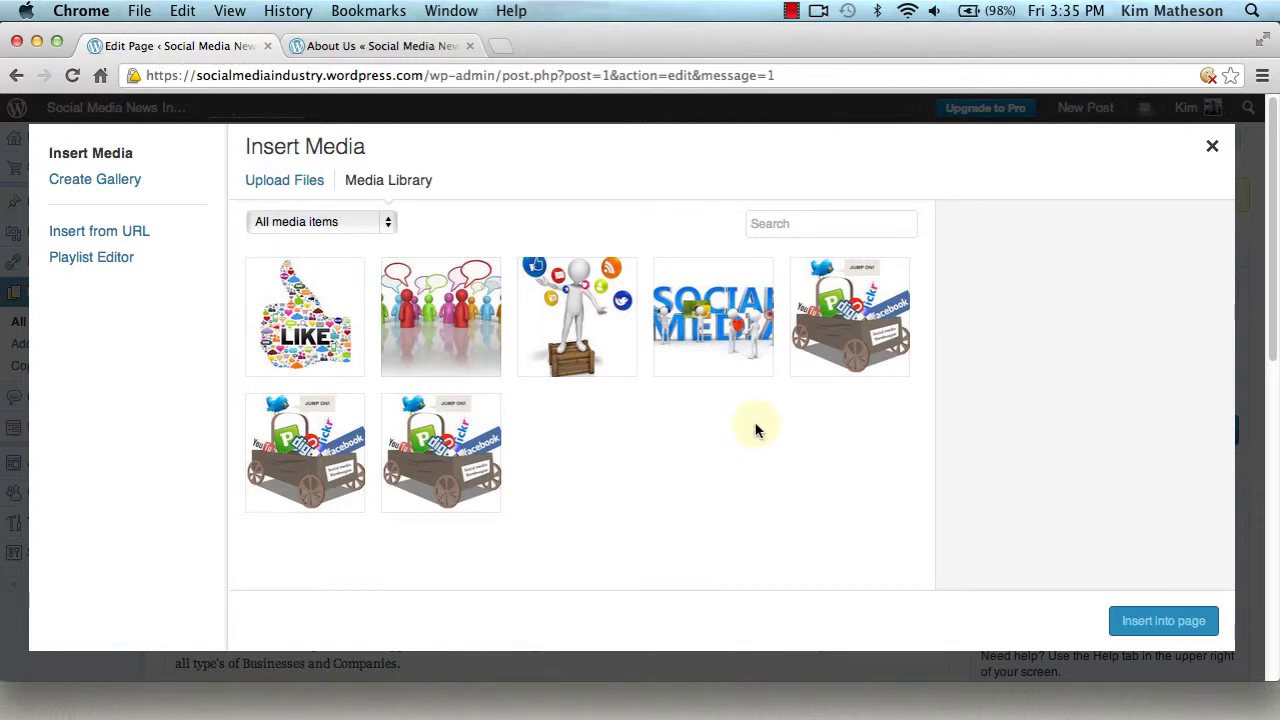
pyautogui.click(706, 325)
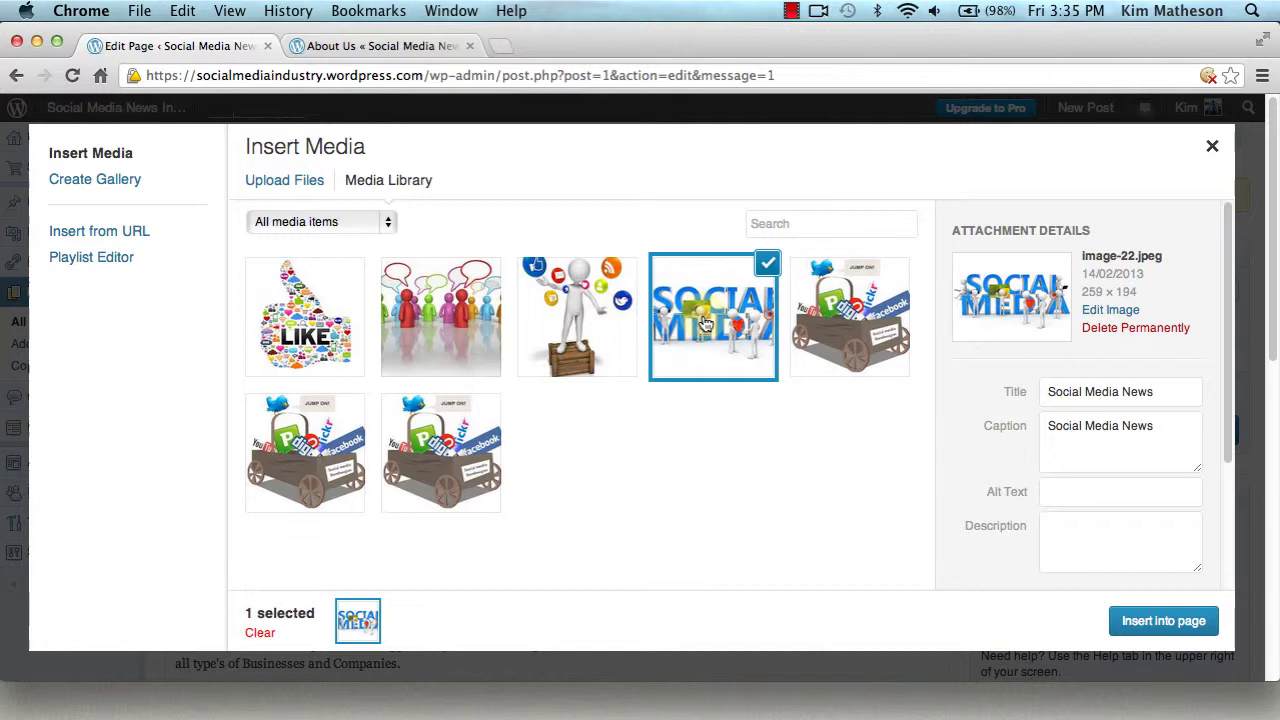
pyautogui.click(1152, 624)
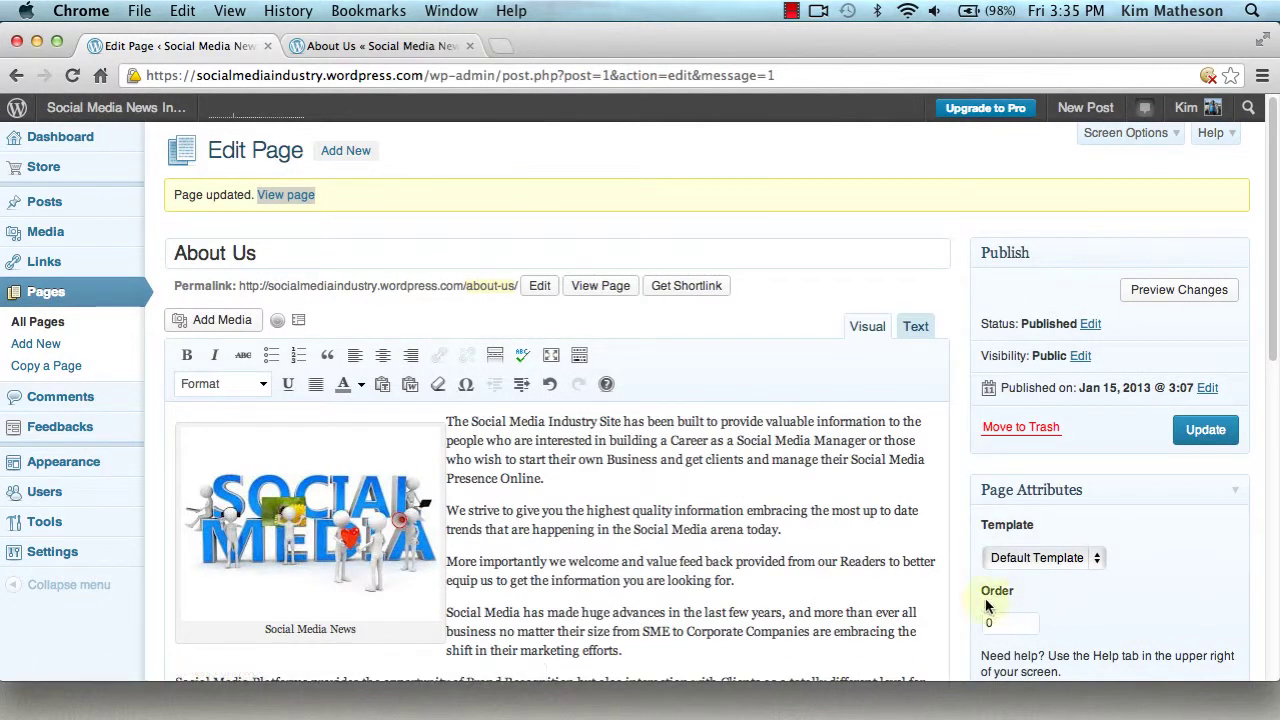
pyautogui.click(1206, 430)
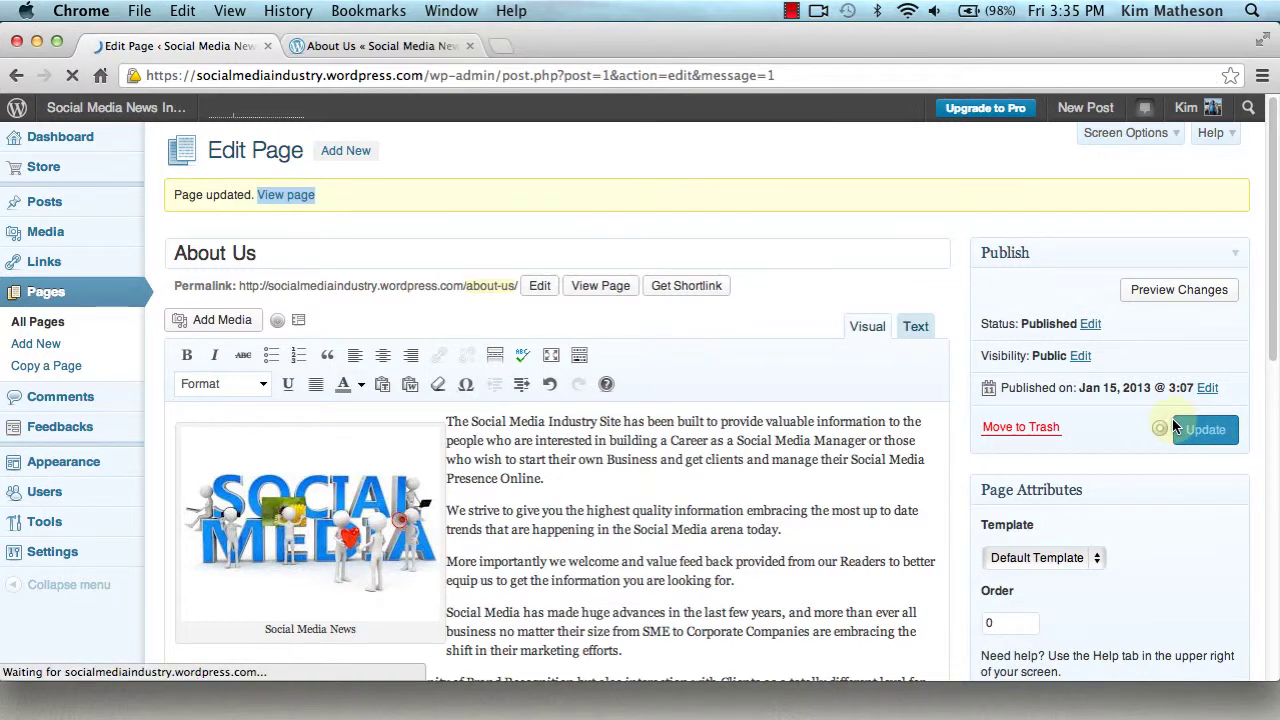
pyautogui.click(366, 50)
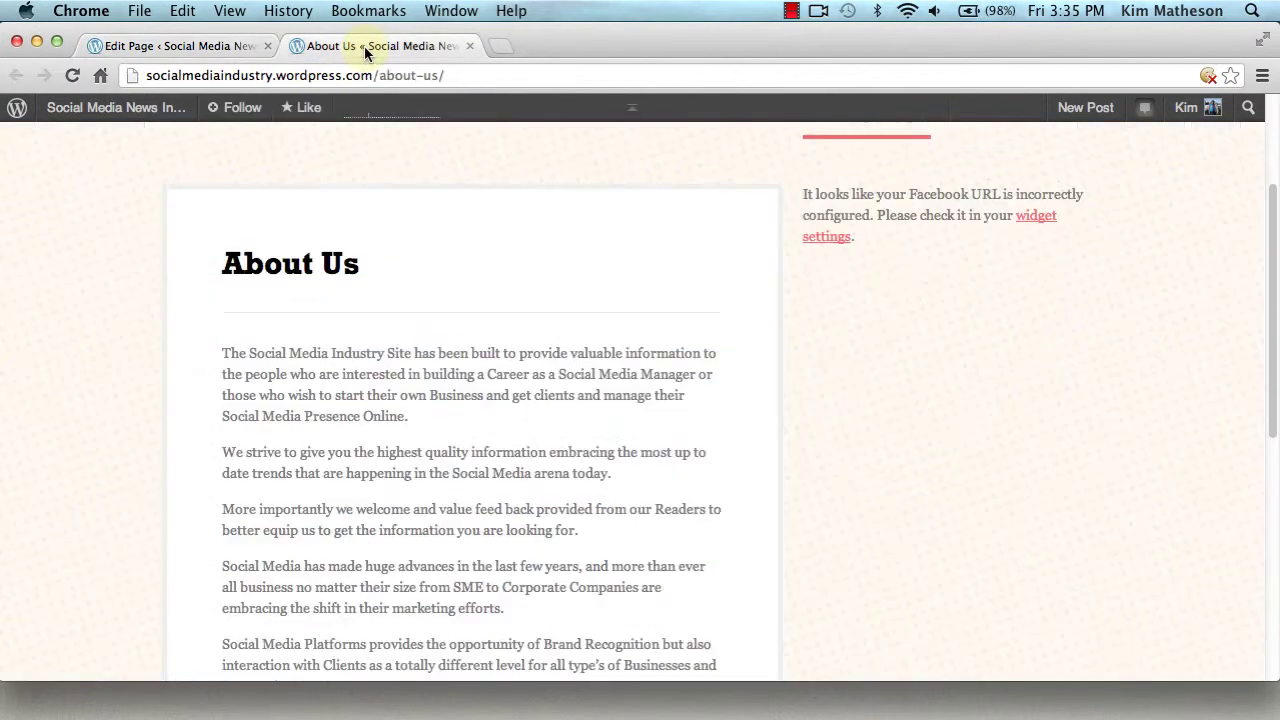
pyautogui.click(73, 76)
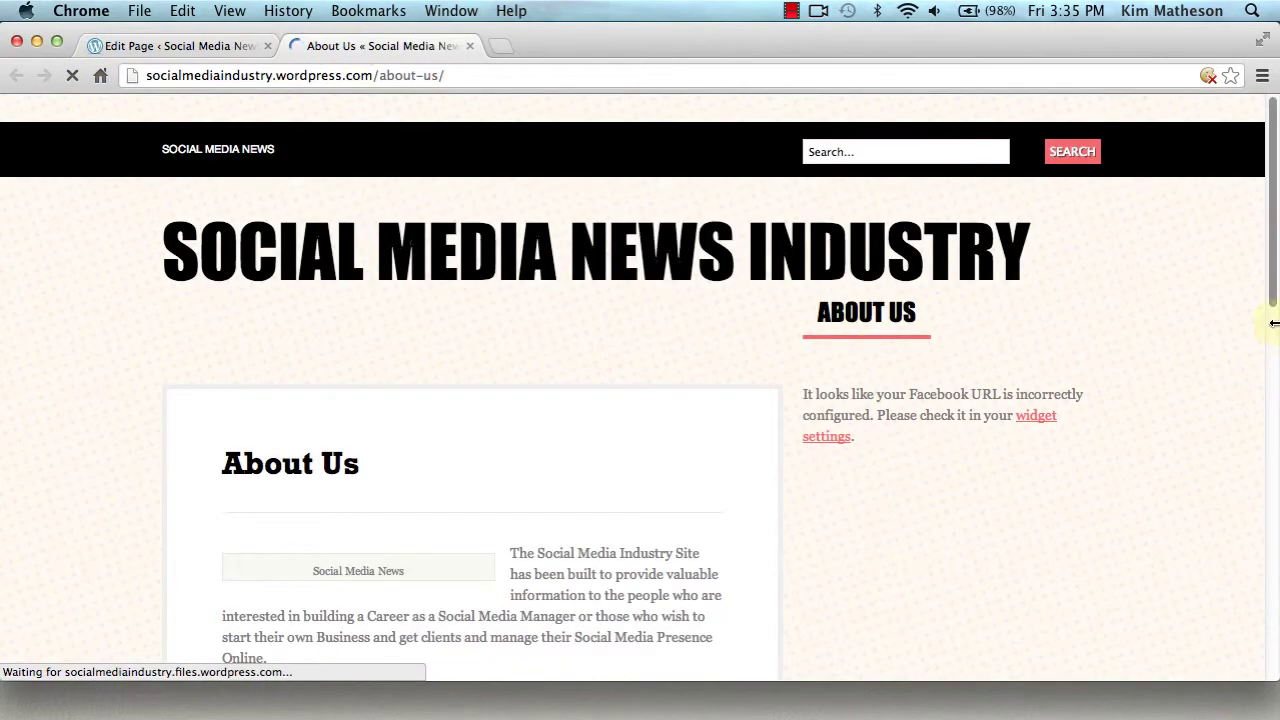
pyautogui.moveTo(1273, 290); pyautogui.dragTo(1257, 420)
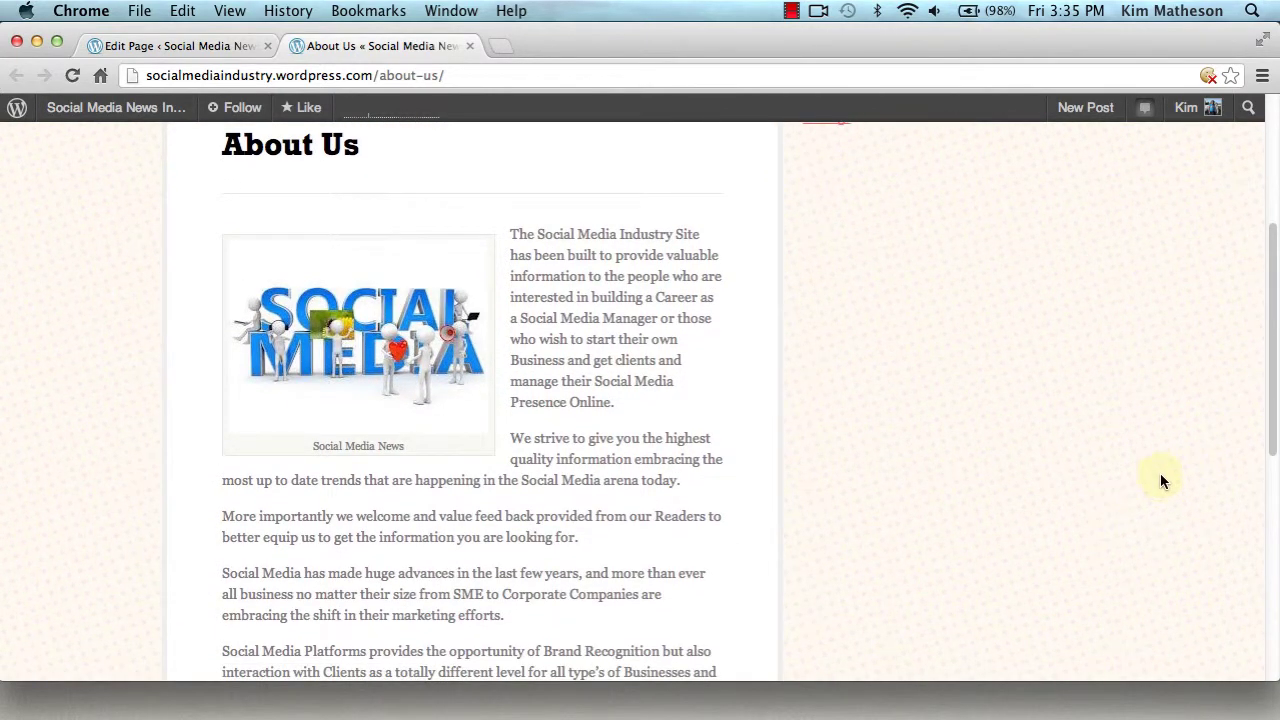
pyautogui.moveTo(1272, 410); pyautogui.dragTo(1270, 358)
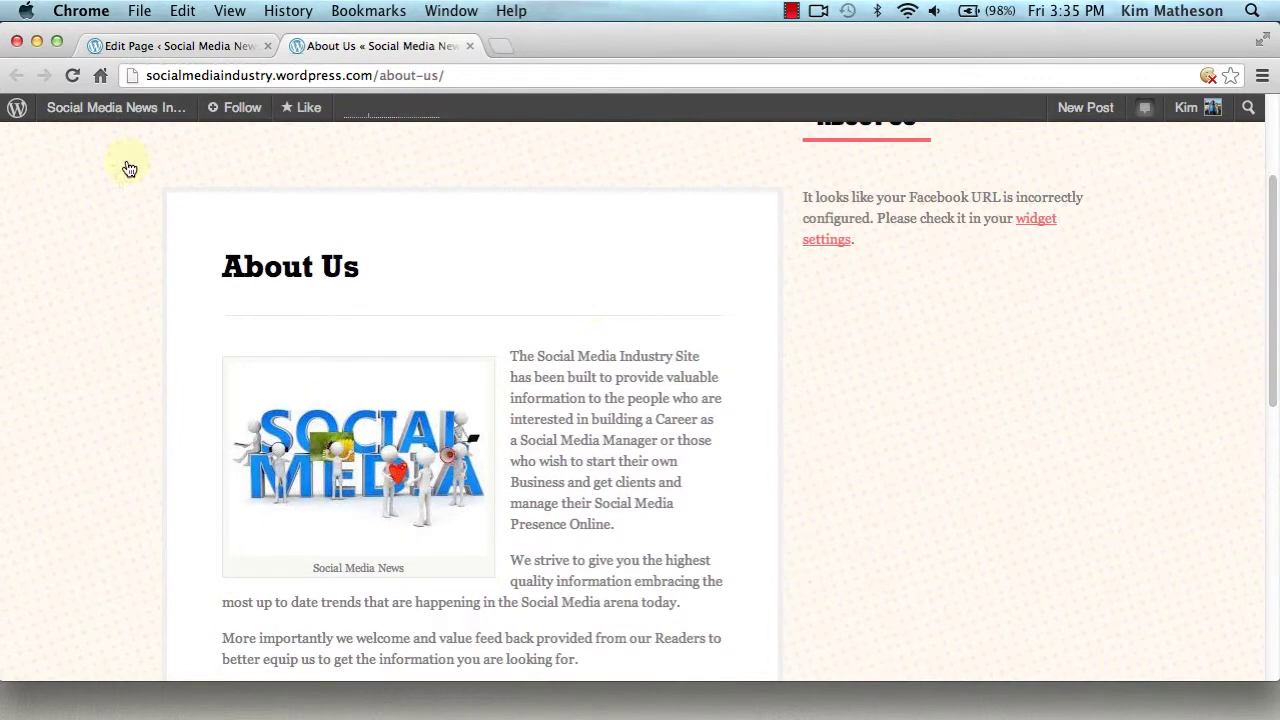
pyautogui.click(120, 47)
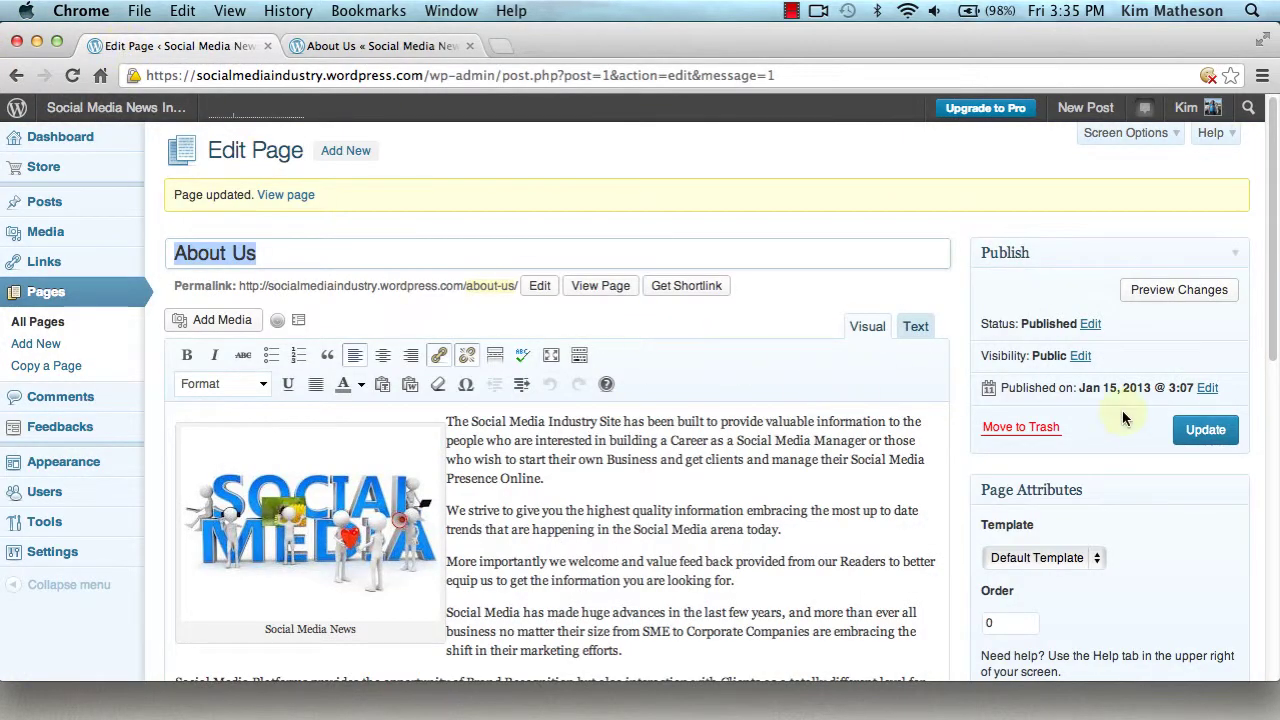
# Step: Set the Social Media image to Right alignment with an empty Link URL
pyautogui.moveTo(1272, 345); pyautogui.dragTo(1272, 395)
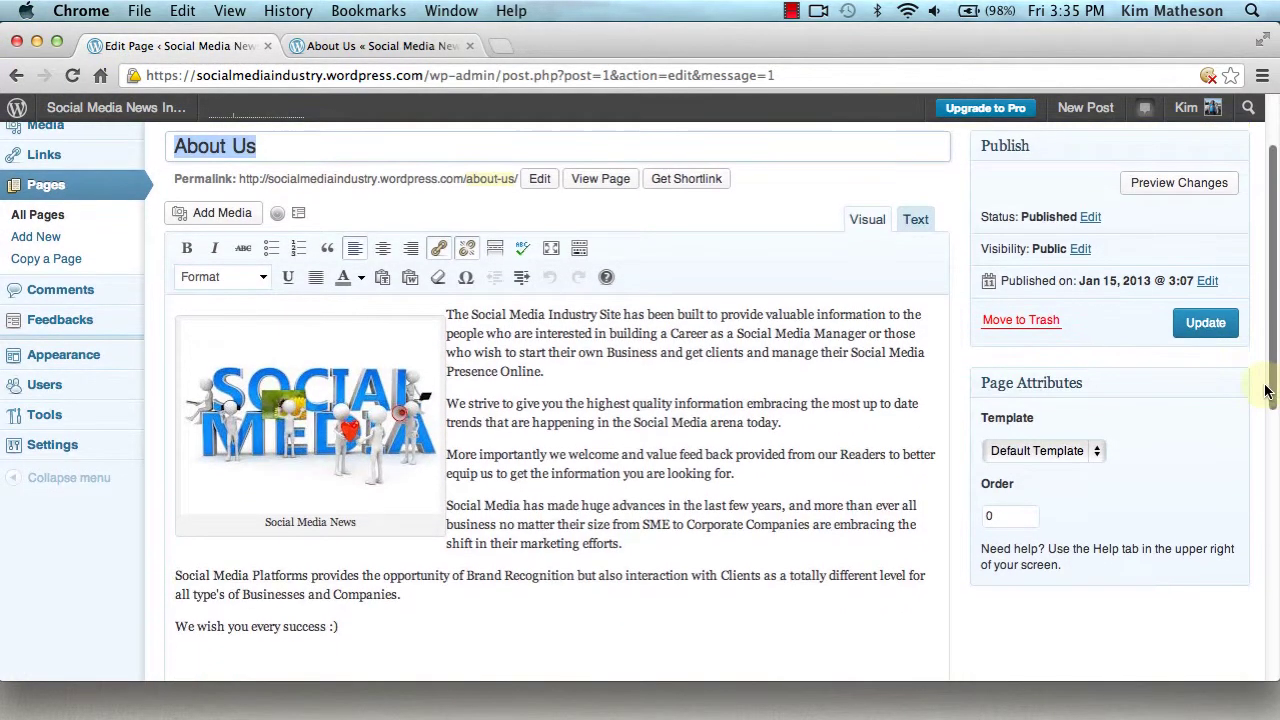
pyautogui.click(350, 412)
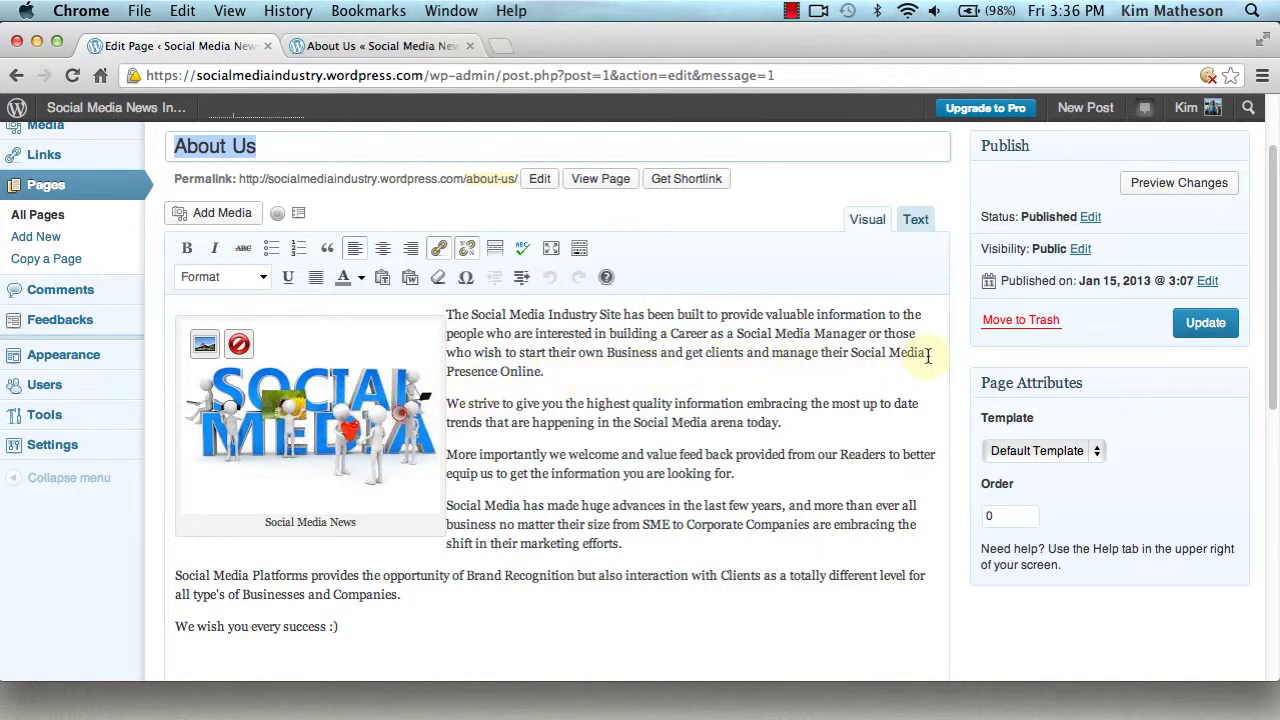
pyautogui.moveTo(63, 354)
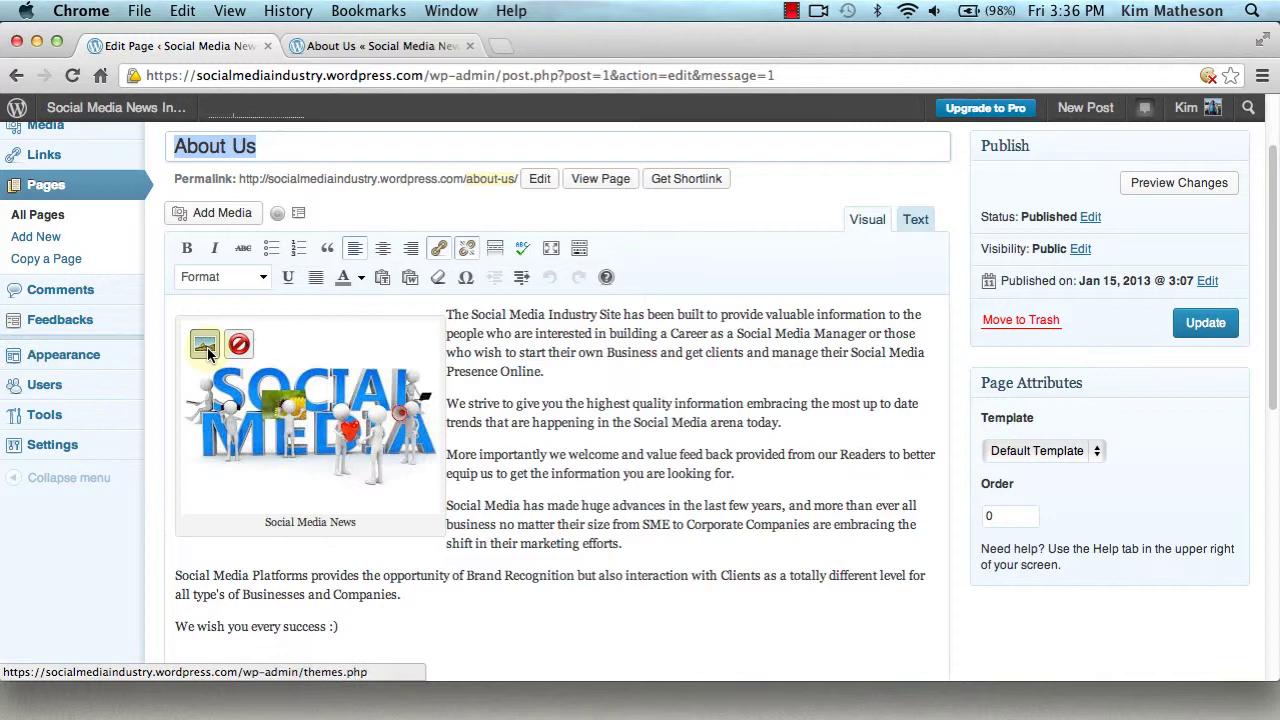
pyautogui.click(207, 352)
pyautogui.click(206, 347)
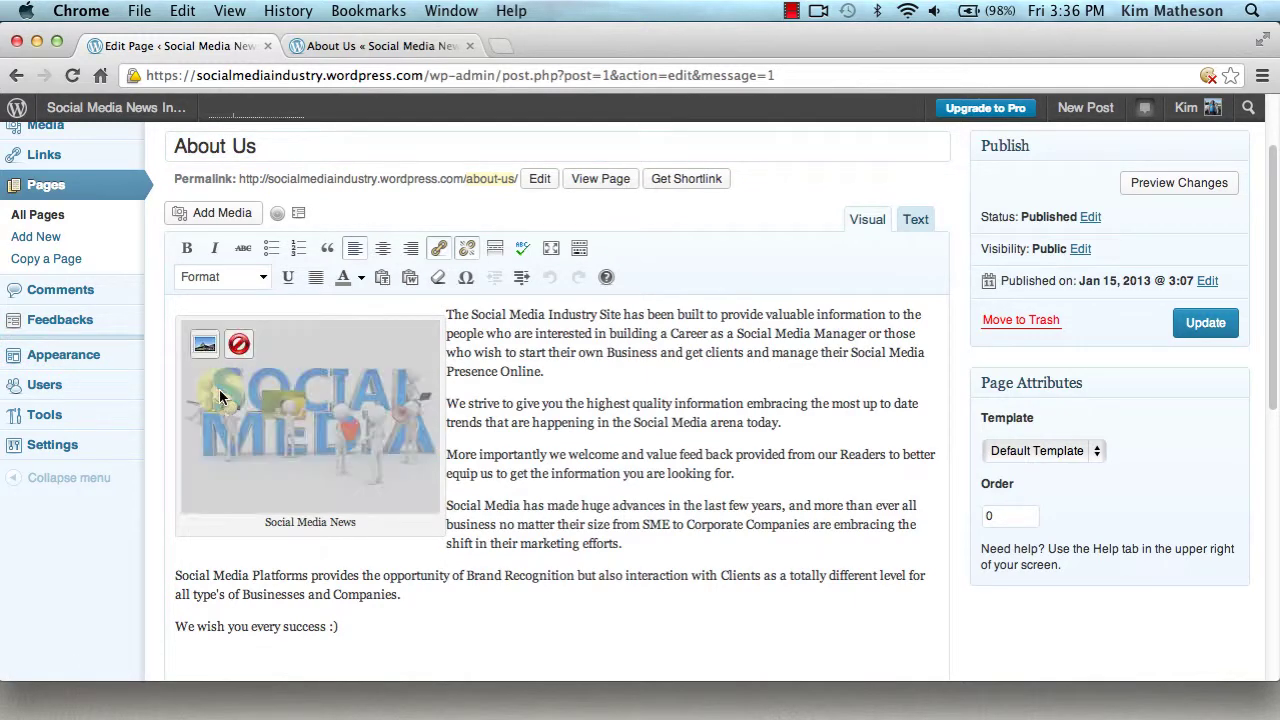
pyautogui.click(204, 345)
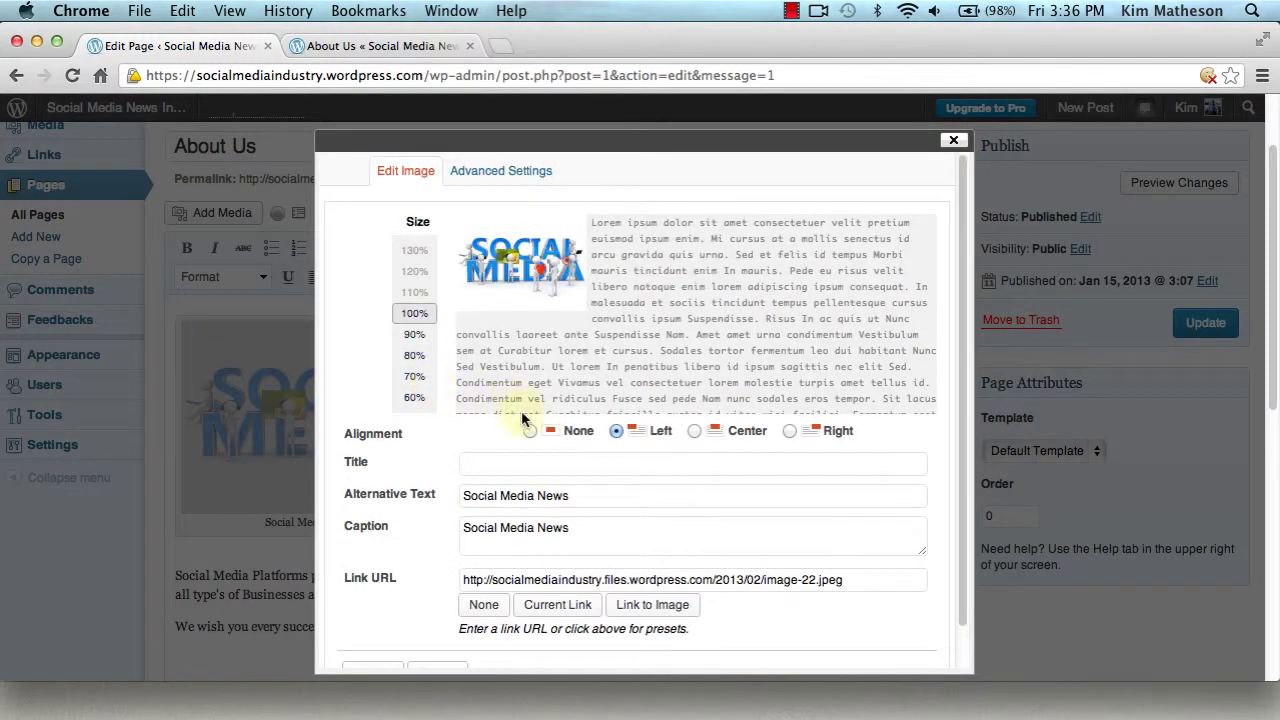
pyautogui.click(789, 431)
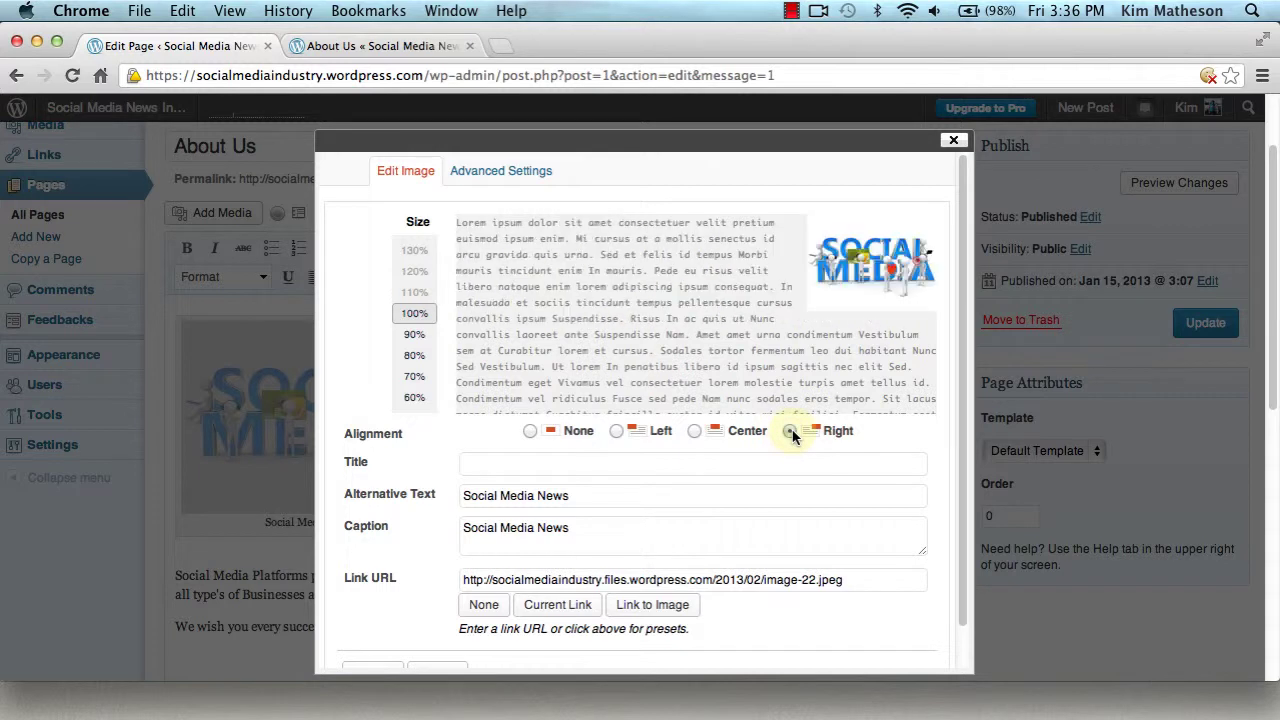
pyautogui.scroll(-1, 645, 552)
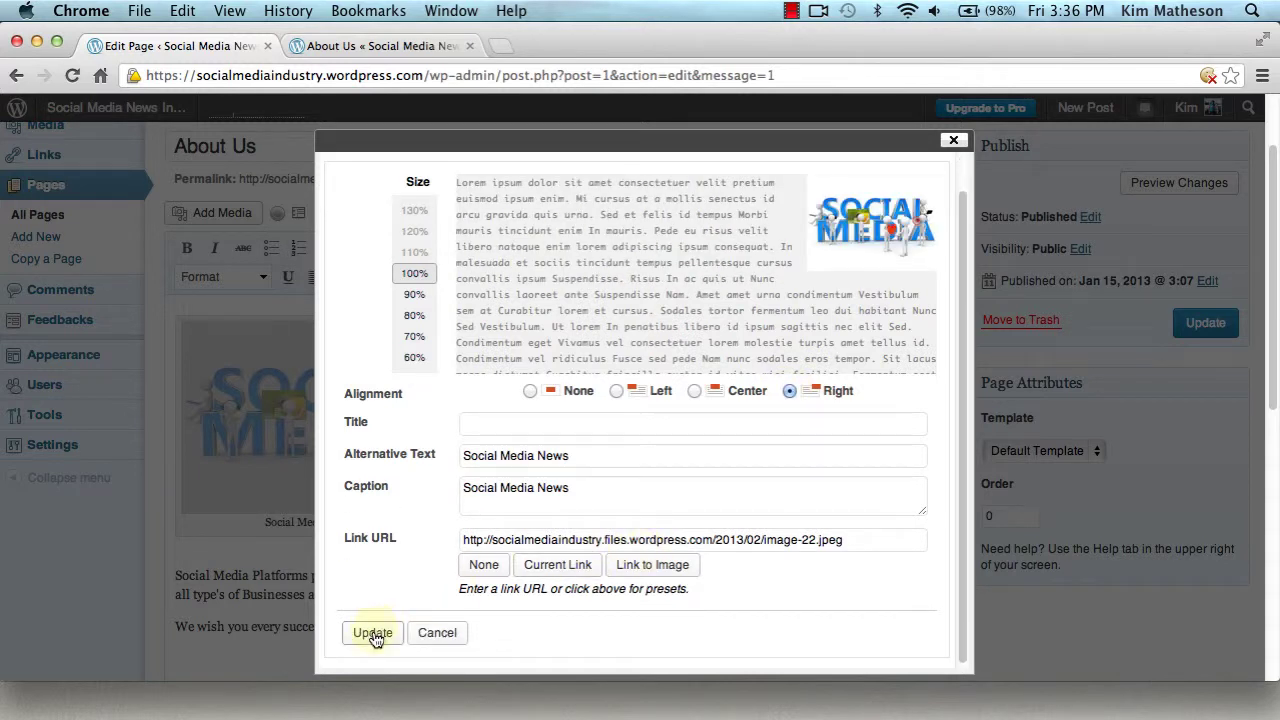
pyautogui.moveTo(858, 540); pyautogui.dragTo(413, 539)
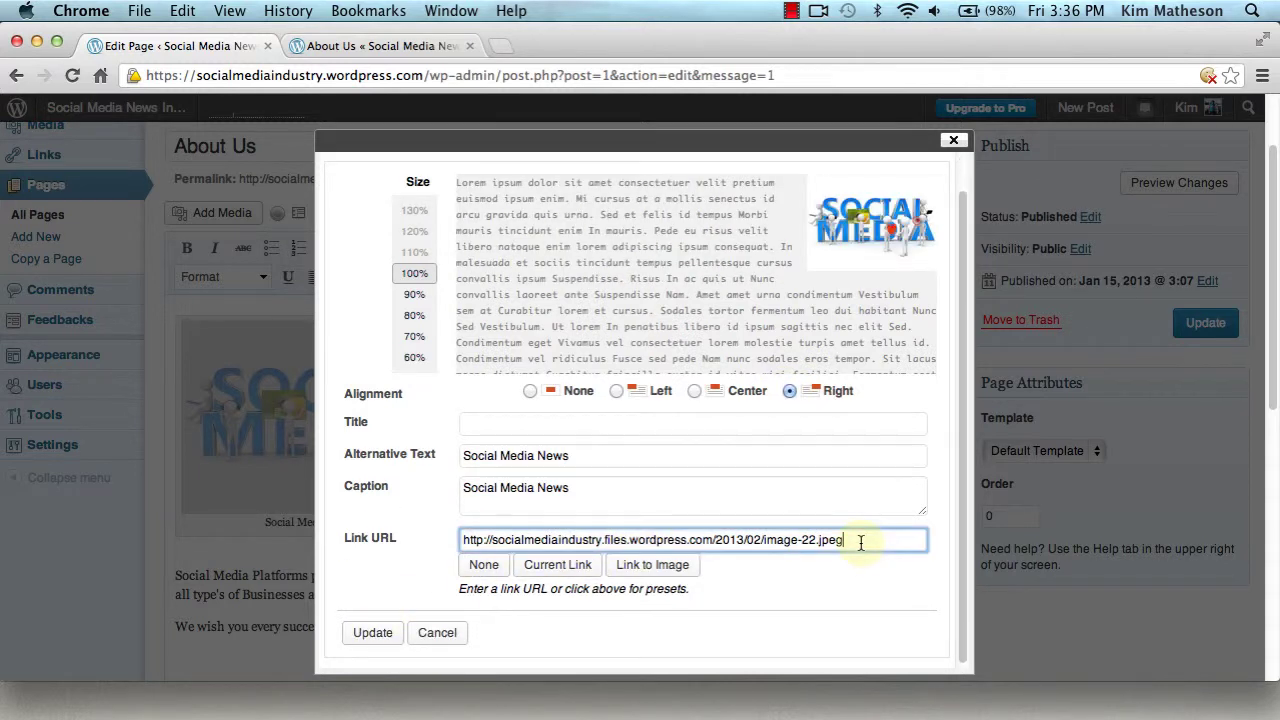
pyautogui.press('BackSpace')
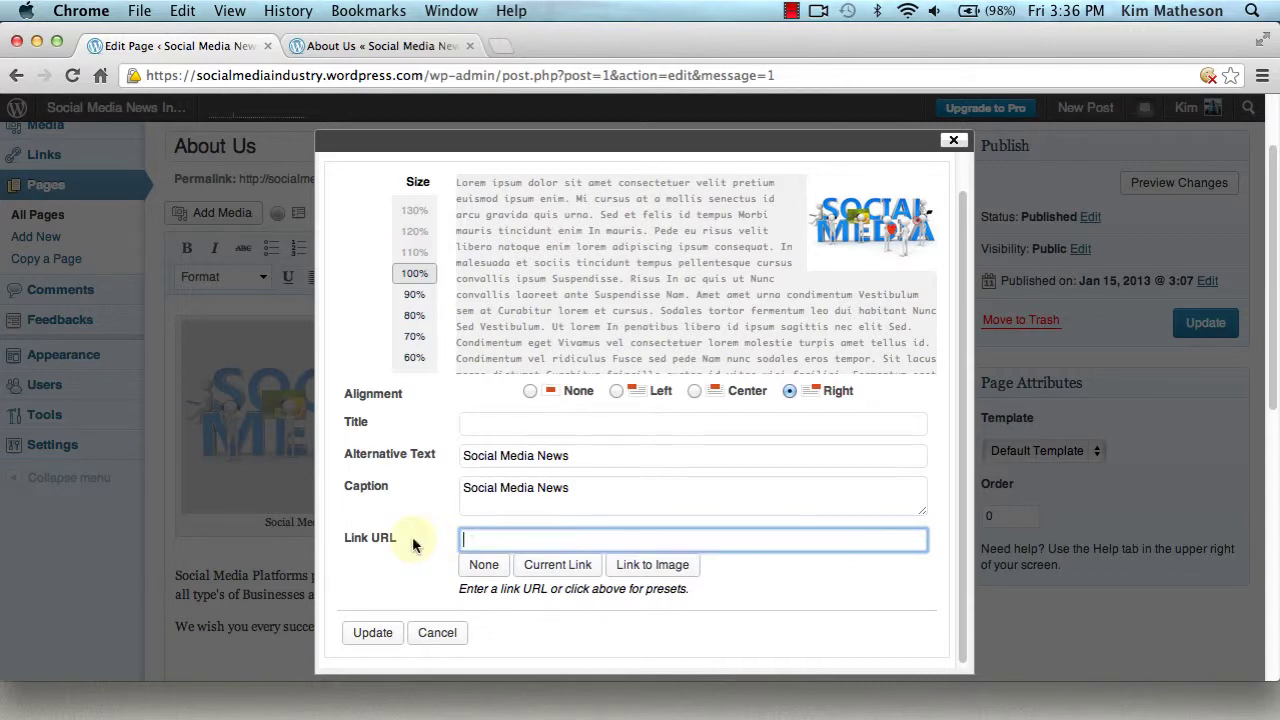
pyautogui.click(372, 632)
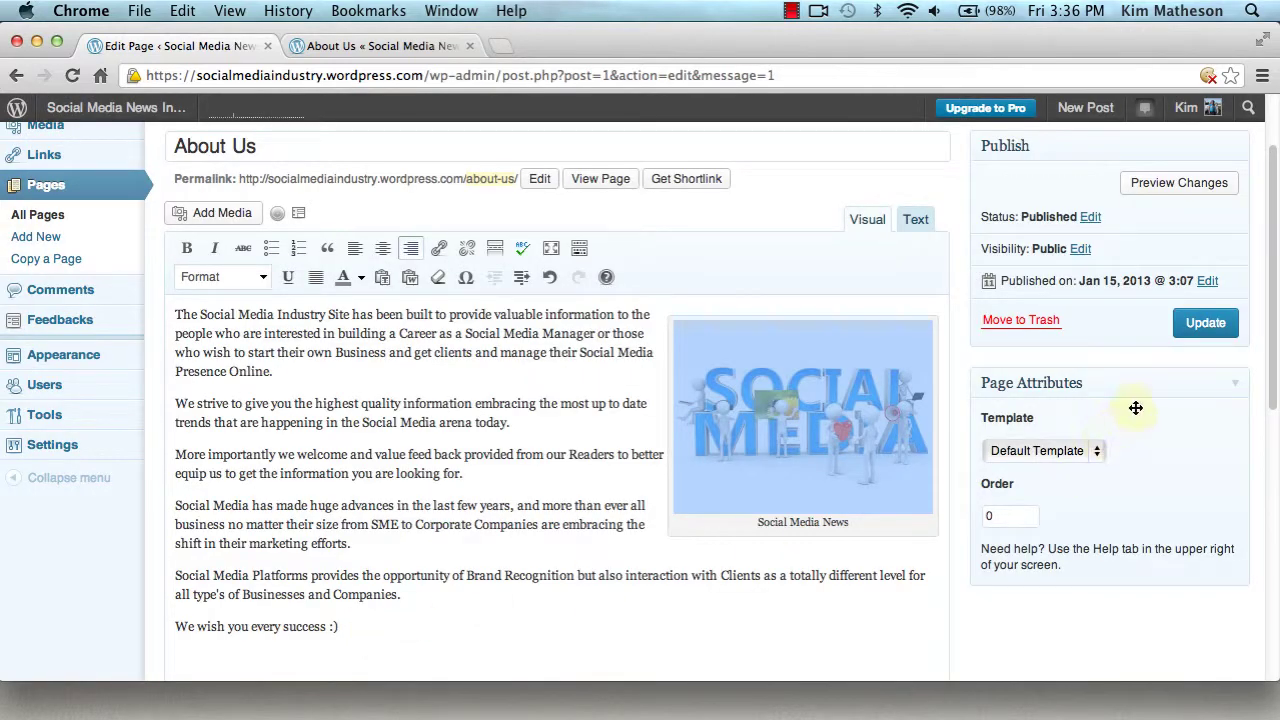
# Step: Update the page, then reload the live About Us tab to see the right-aligned Social Media image
pyautogui.click(1192, 330)
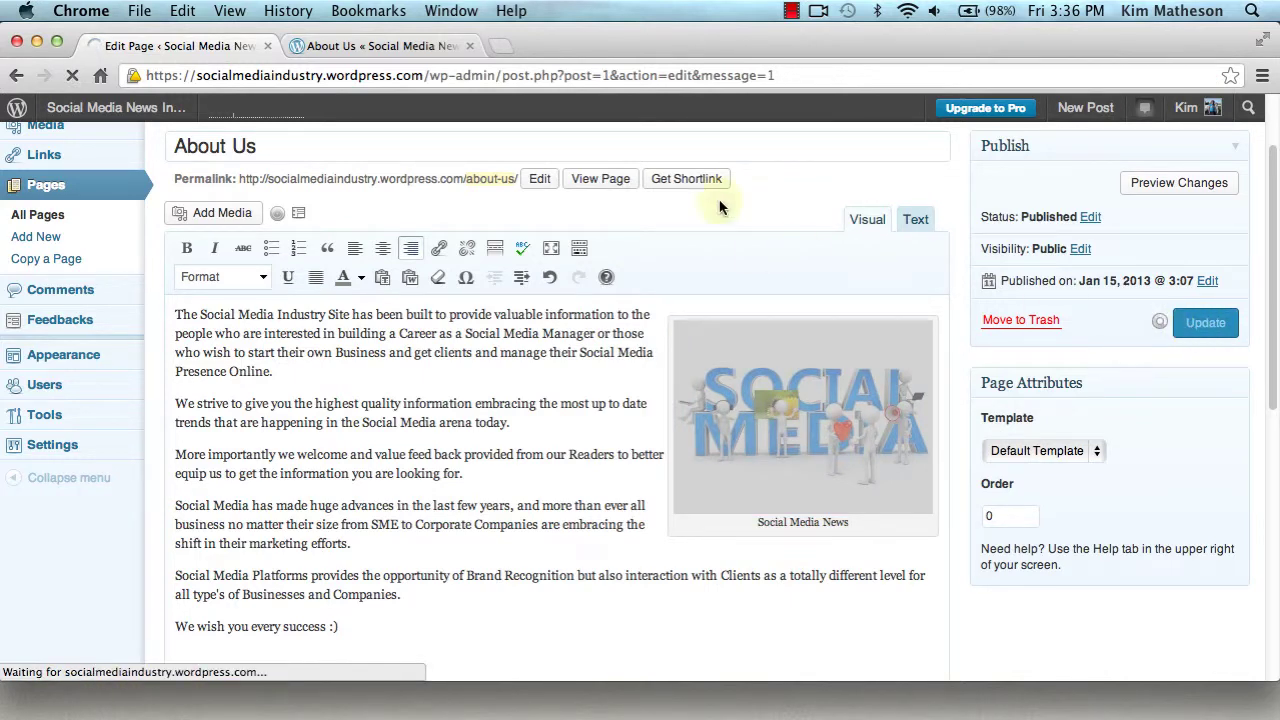
pyautogui.click(342, 46)
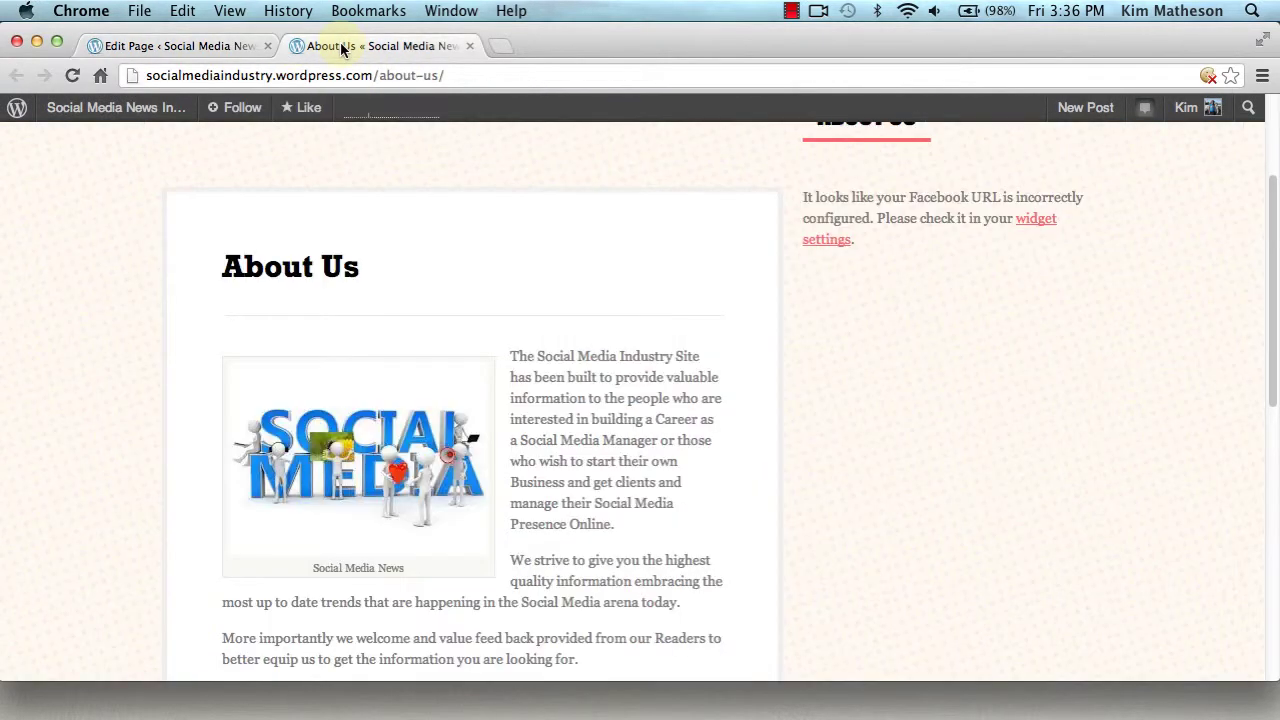
pyautogui.click(72, 84)
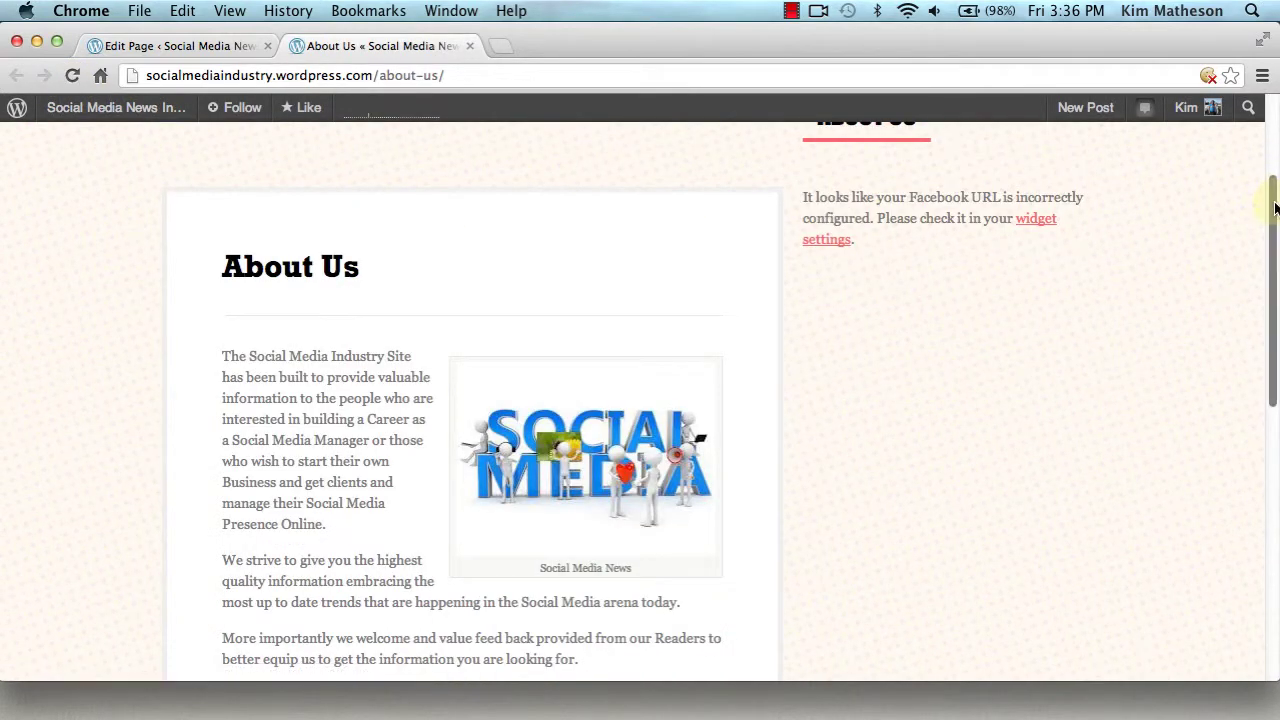
pyautogui.moveTo(1275, 200)
pyautogui.mouseDown()
pyautogui.moveTo(1276, 281)
pyautogui.moveTo(1276, 229)
pyautogui.moveTo(1274, 241)
pyautogui.mouseUp()
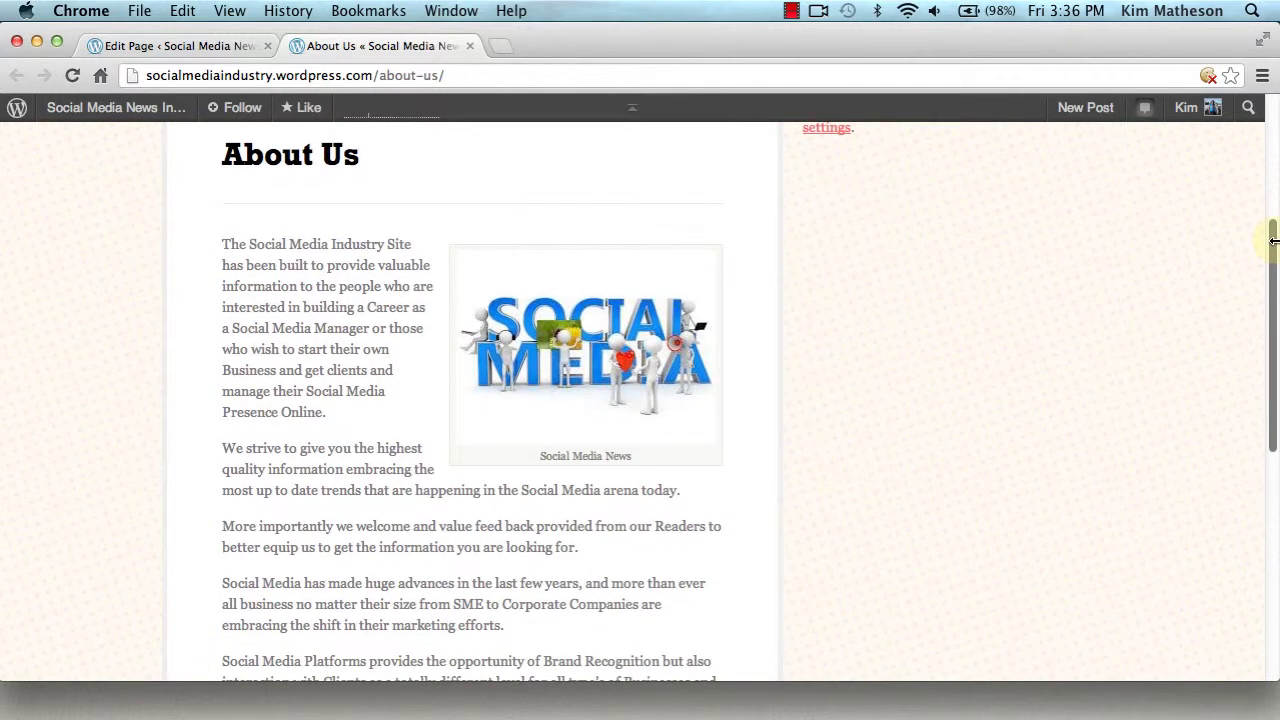